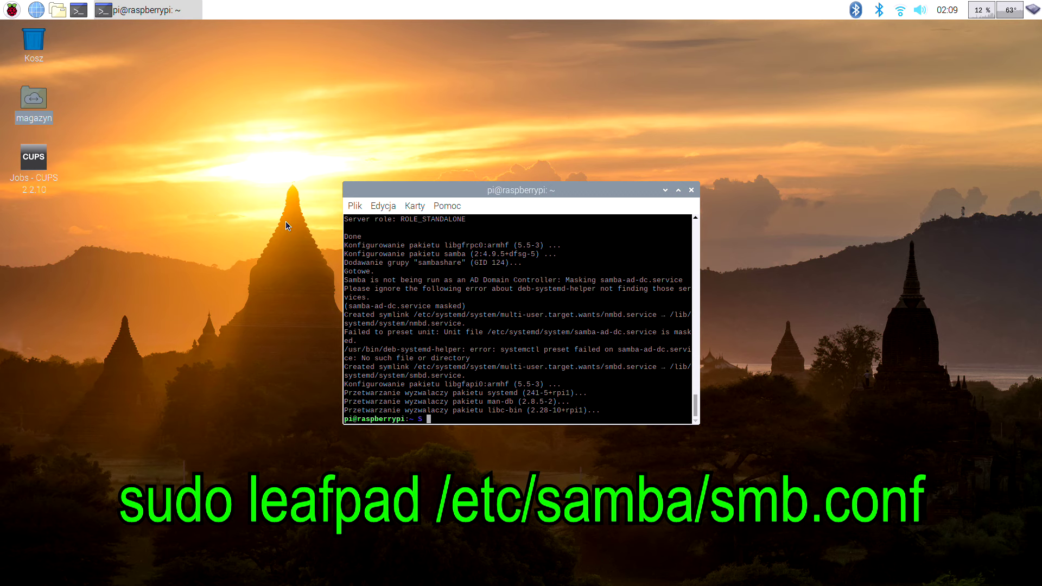
Type the command sudo leafpad /etc/samba/smb.conf at the terminal prompt
{"action": "type", "text": "do leafpad /etc/samb"}
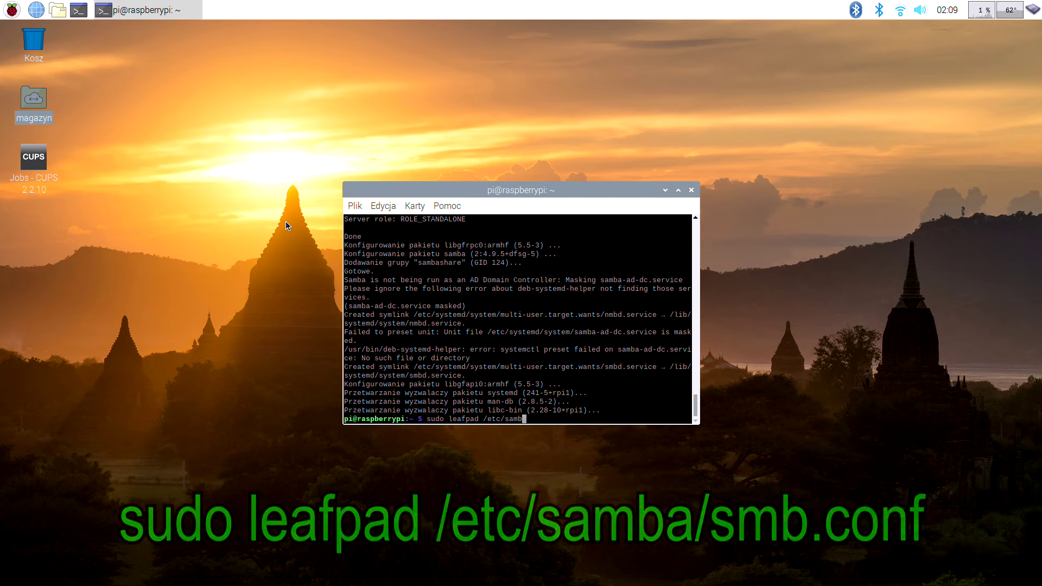
{"action": "type", "text": "a/smb"}
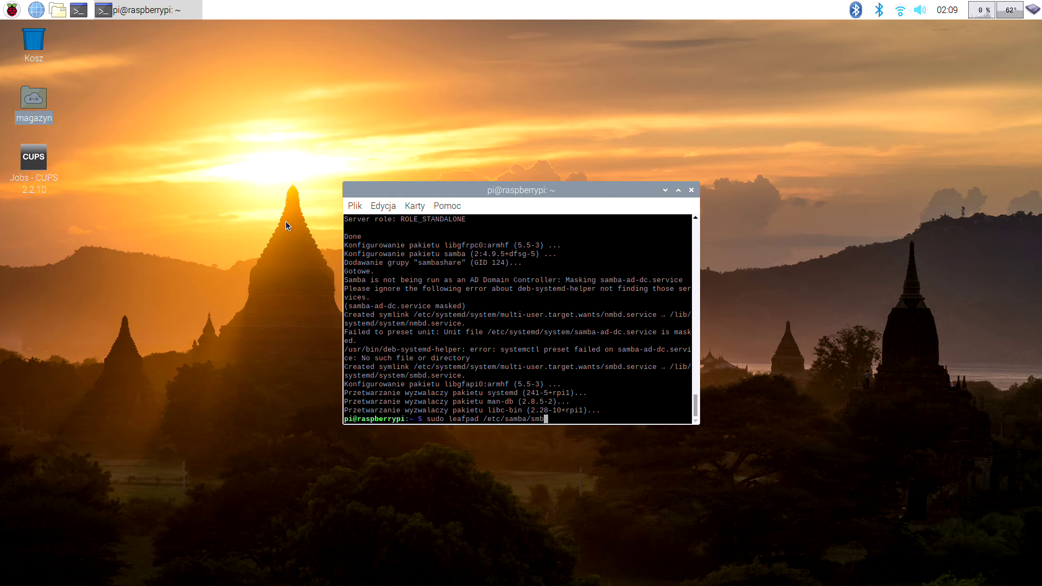
{"action": "type", "text": ".conf"}
Open smb.conf as administrator and add 'security = user' under the Authentication header
{"action": "key", "text": "Return"}
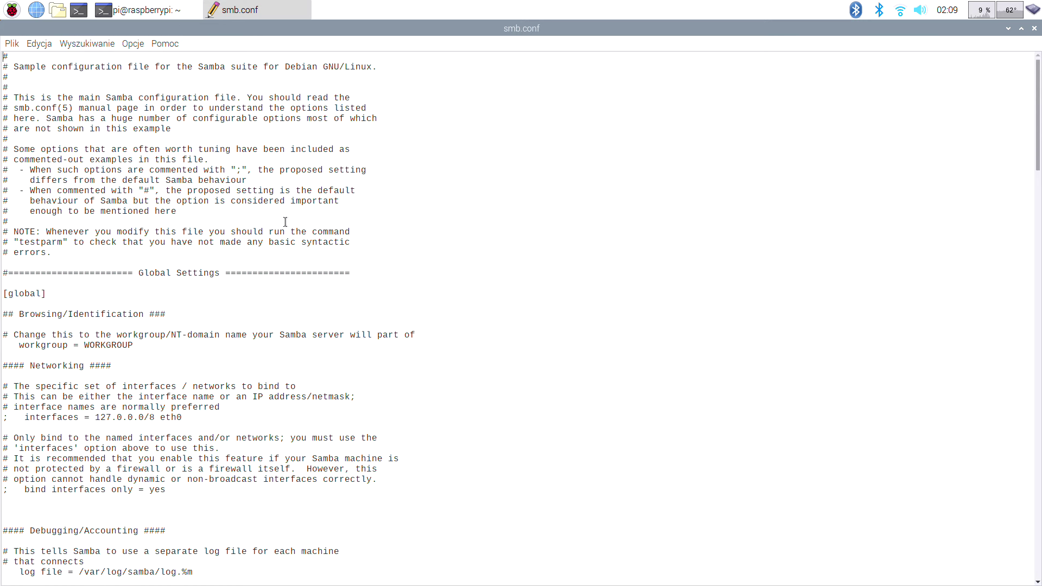
{"action": "scroll", "coordinate": [285, 222], "scroll_direction": "down", "scroll_amount": 10}
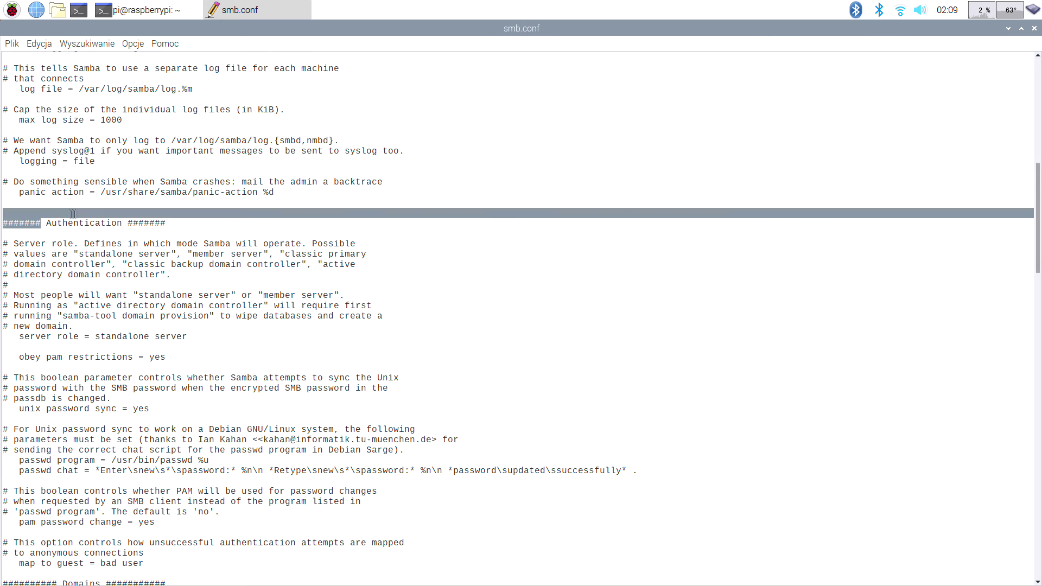
{"action": "left_click", "coordinate": [44, 236]}
{"action": "key", "text": "Return"}
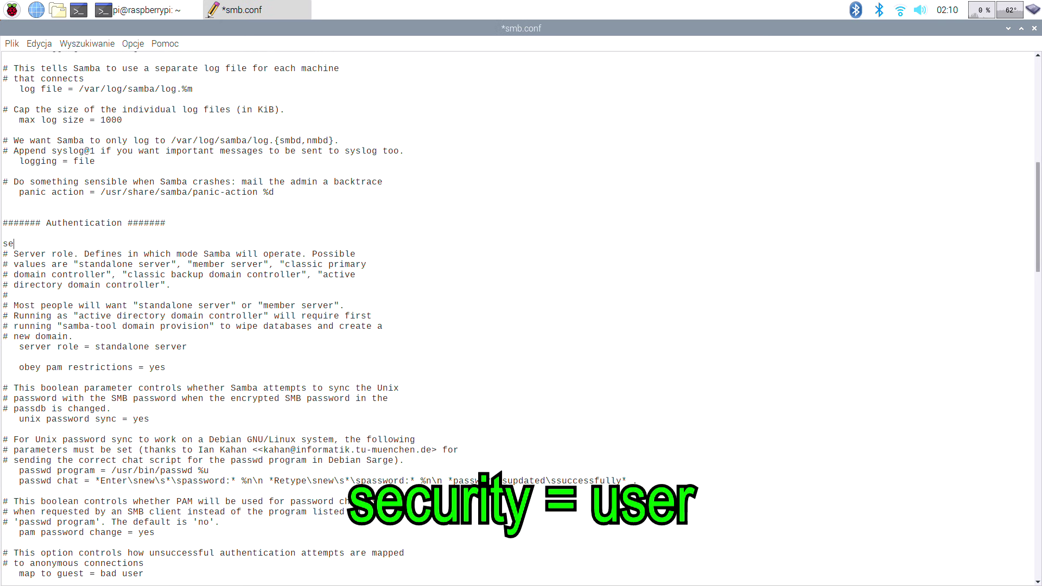
{"action": "type", "text": "security = user"}
{"action": "key", "text": "Return"}
Change 'read only' to 'no' in the [homes] section, then save and close smb.conf
{"action": "scroll", "coordinate": [44, 296], "scroll_direction": "down", "scroll_amount": 15}
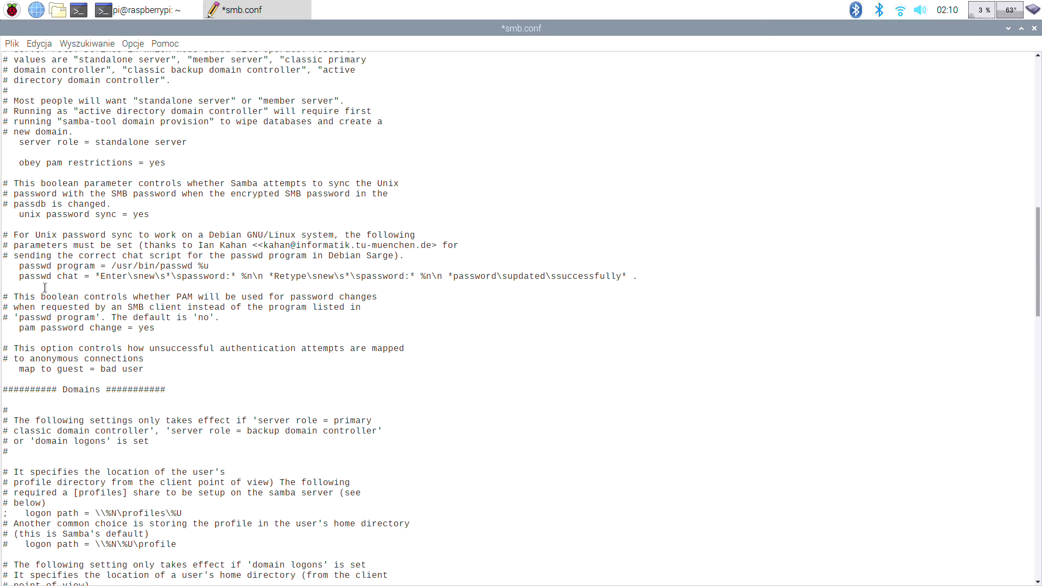
{"action": "scroll", "coordinate": [44, 297], "scroll_direction": "down", "scroll_amount": 15}
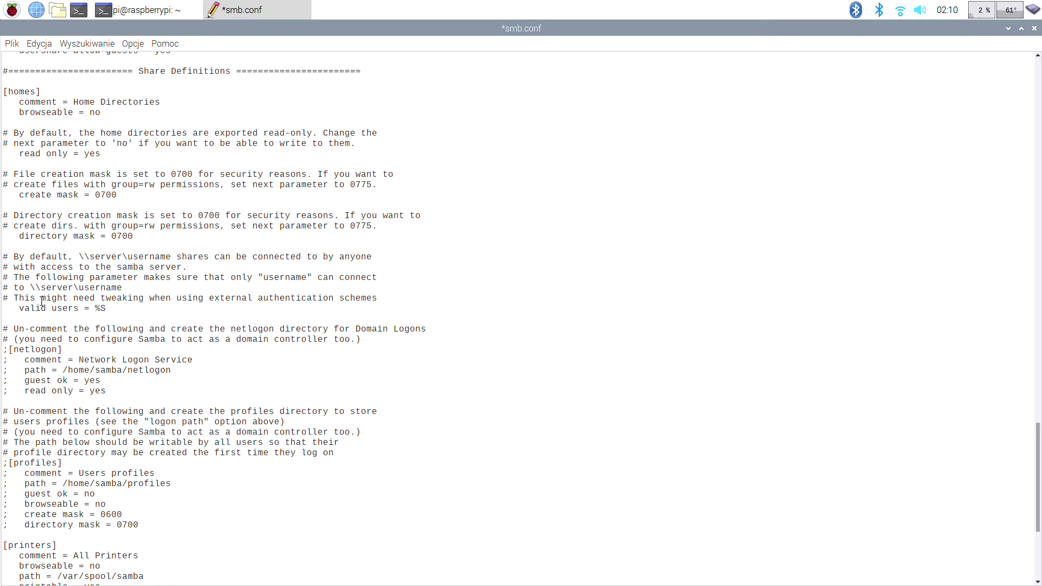
{"action": "left_click_drag", "start_coordinate": [139, 71], "coordinate": [231, 71]}
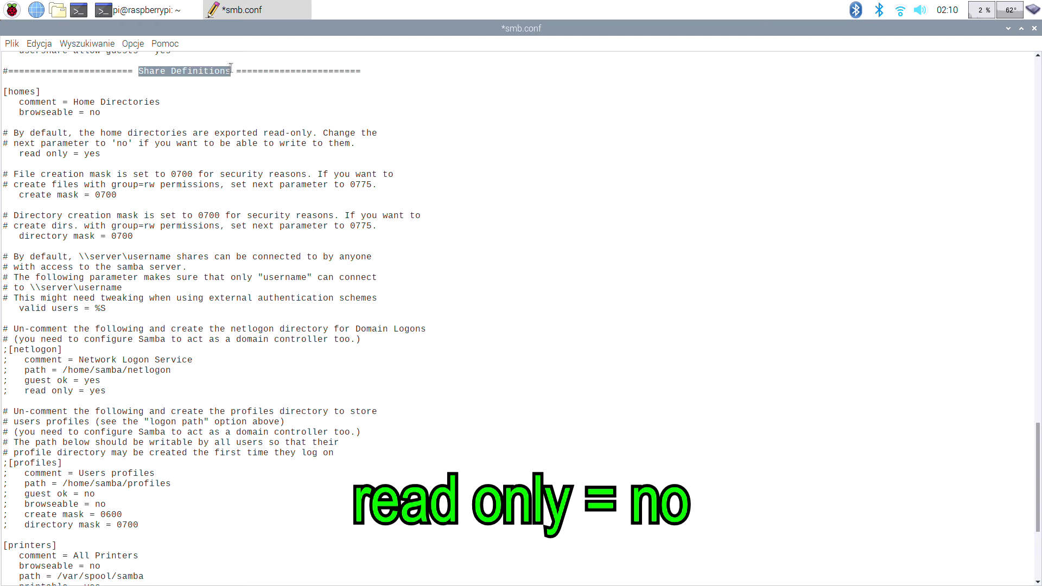
{"action": "left_click", "coordinate": [107, 154]}
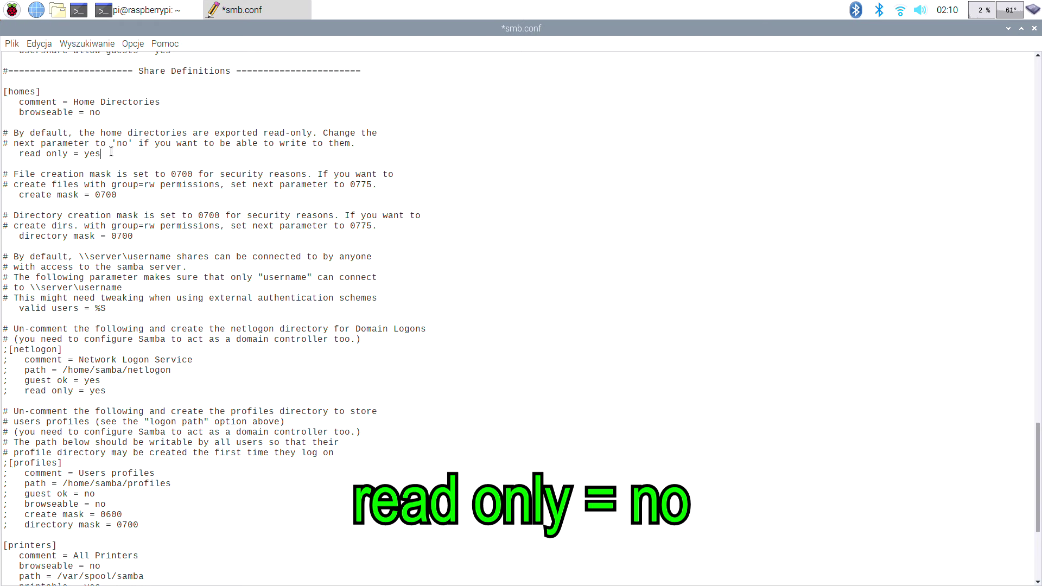
{"action": "type", "text": "no"}
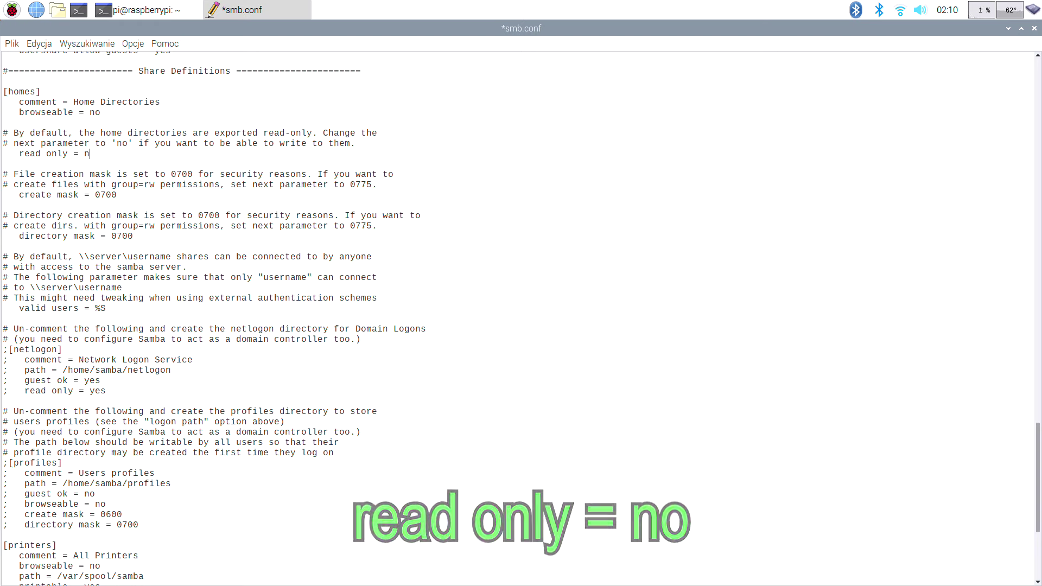
{"action": "left_click", "coordinate": [12, 44]}
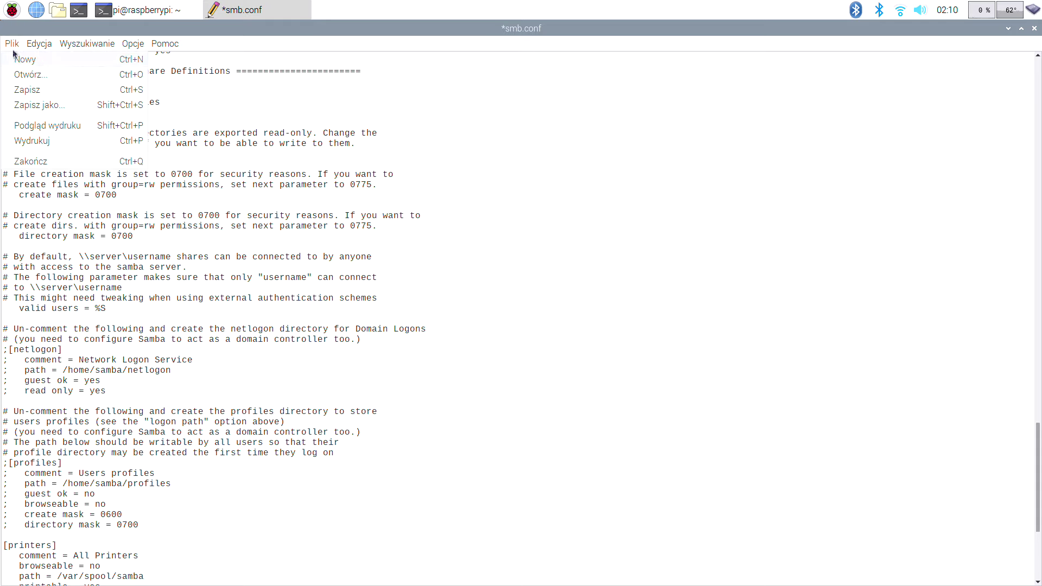
{"action": "left_click", "coordinate": [24, 75]}
{"action": "left_click", "coordinate": [1034, 28]}
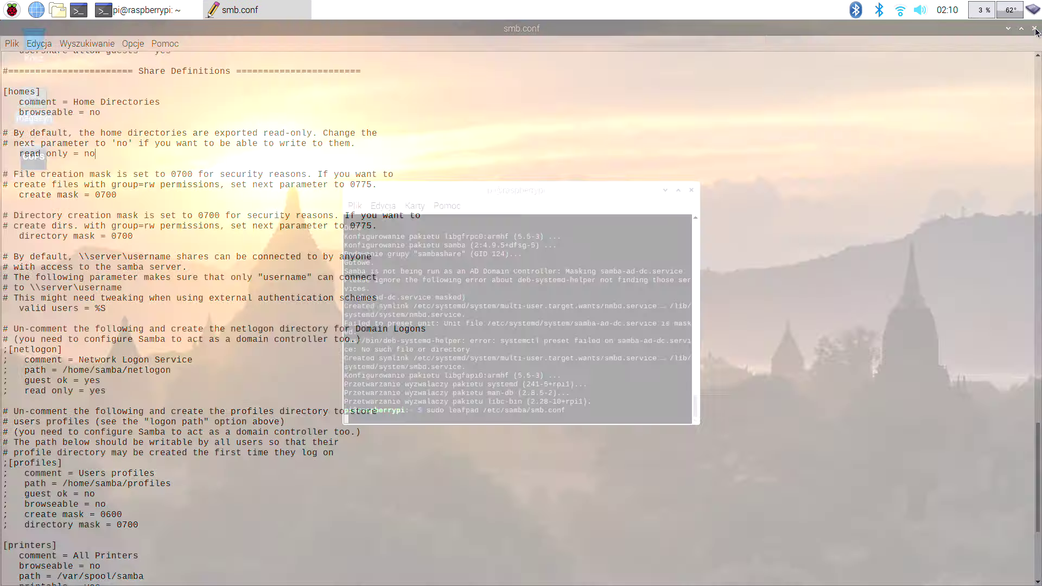
Add user pi to Samba with sudo smbpasswd -a pi and set its password
{"action": "type", "text": "sudo"}
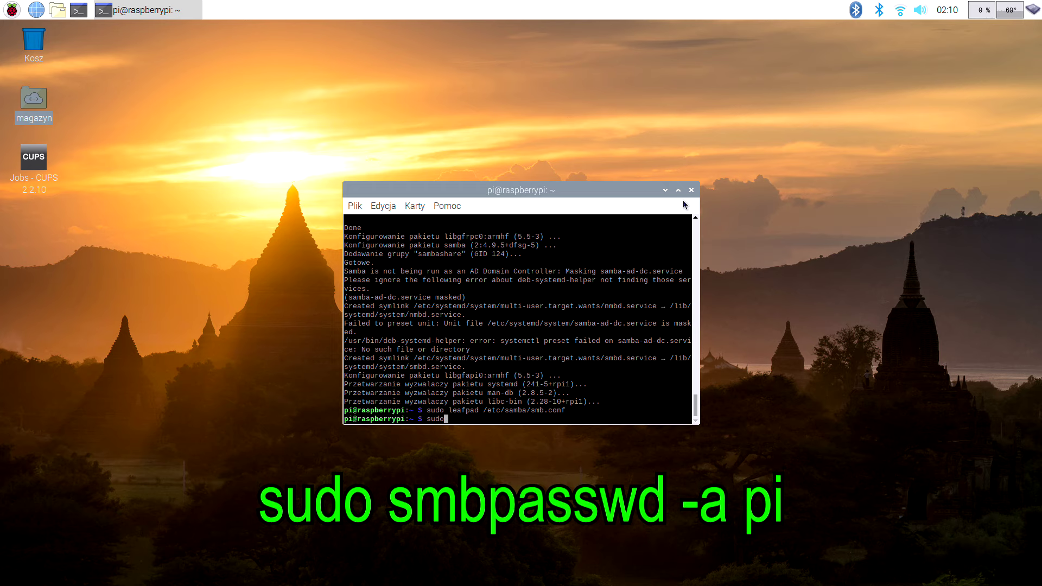
{"action": "type", "text": " smbpasswd -a pi"}
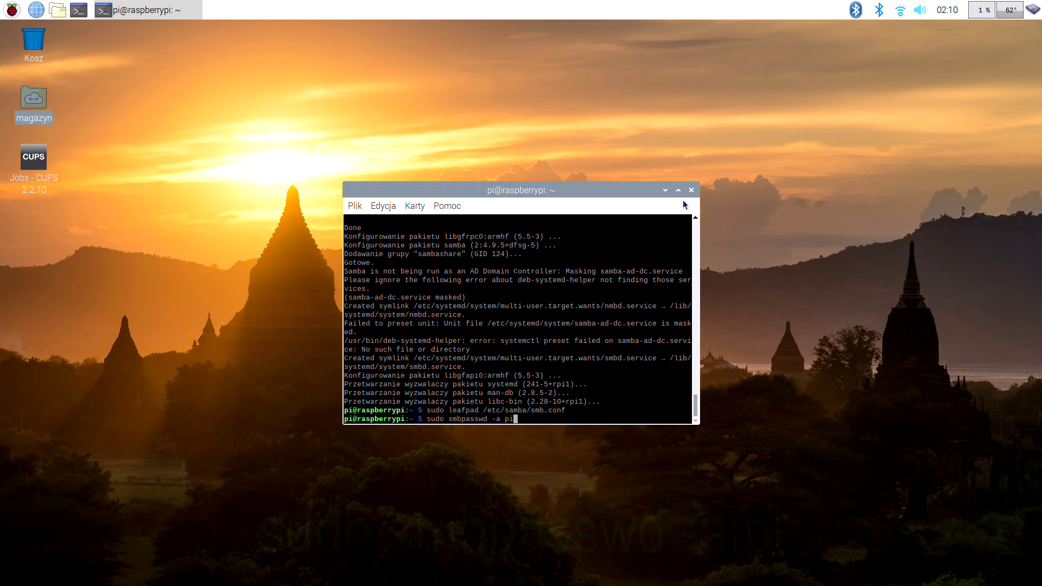
{"action": "key", "text": "Return"}
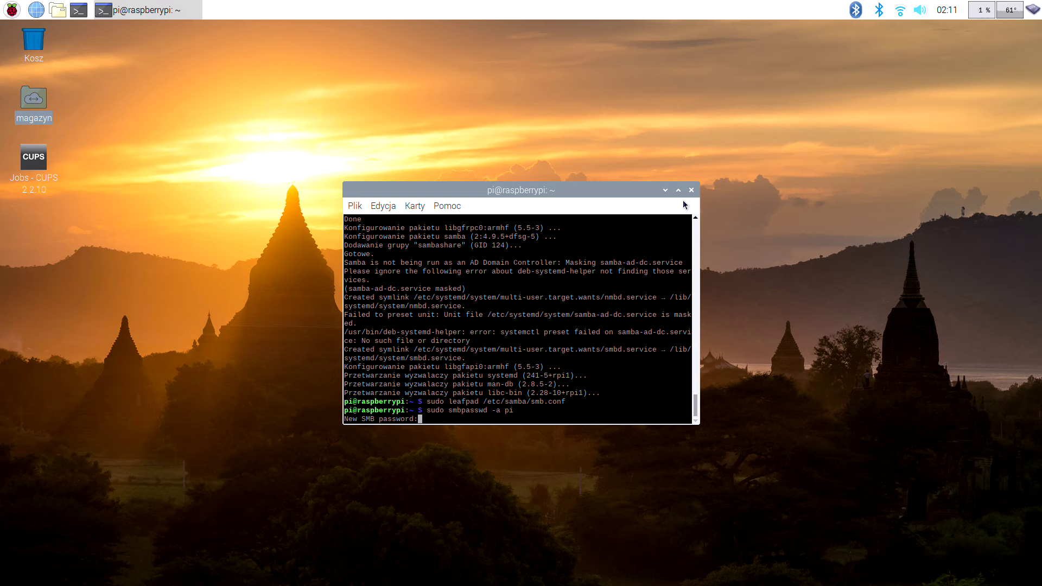
{"action": "key", "text": "Return"}
{"action": "key", "text": "Return"}
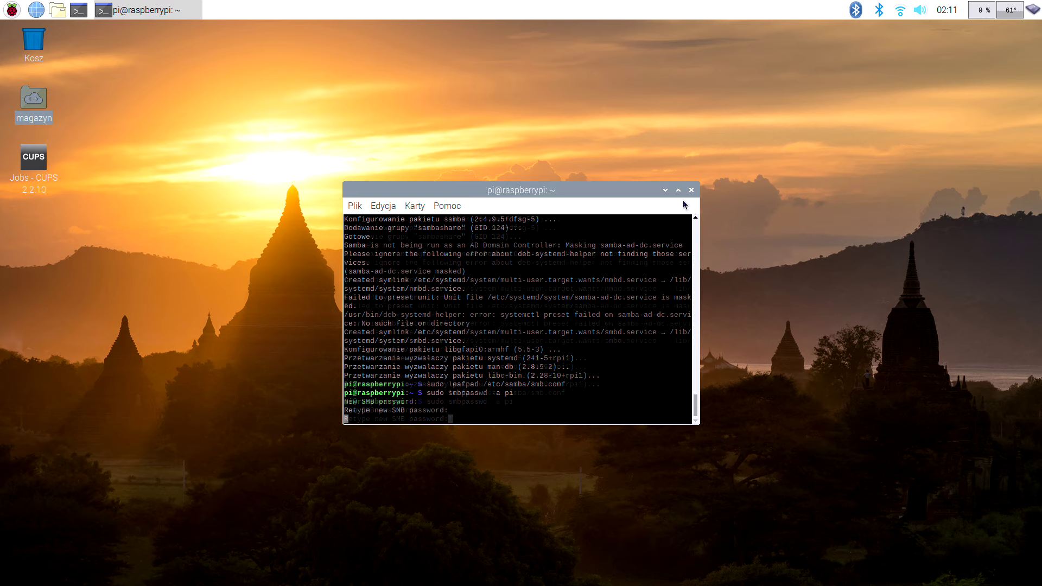
Reboot the Raspberry Pi from the main menu's shutdown options
{"action": "left_click", "coordinate": [12, 10]}
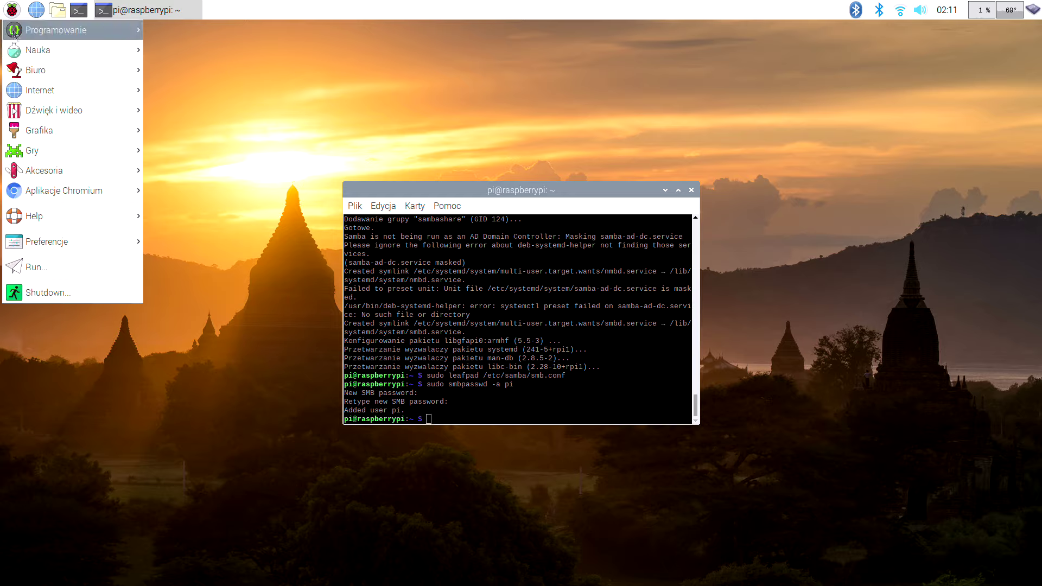
{"action": "left_click", "coordinate": [49, 291]}
{"action": "left_click", "coordinate": [553, 314]}
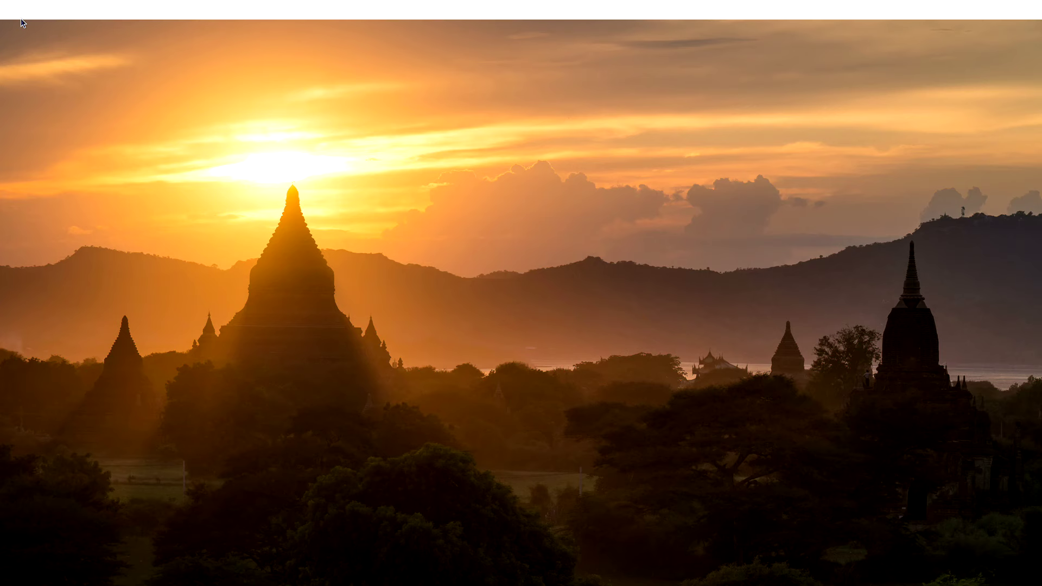
Create an empty file 'test 1.txt' in /home/pi and check the Pi's address, 192.168.0.118
{"action": "left_click", "coordinate": [57, 11]}
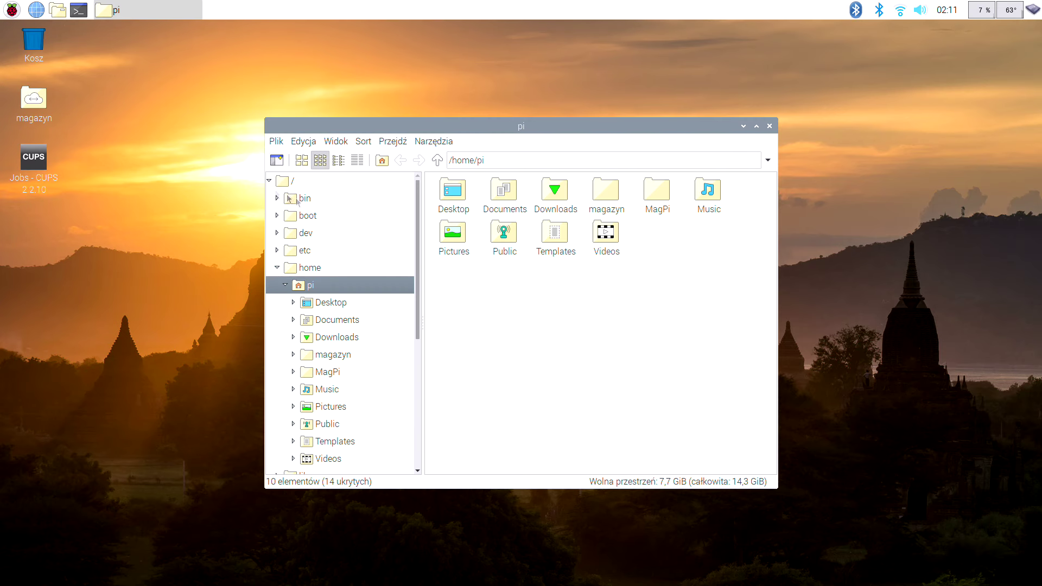
{"action": "right_click", "coordinate": [492, 298]}
{"action": "mouse_move", "coordinate": [635, 308]}
{"action": "left_click", "coordinate": [655, 325]}
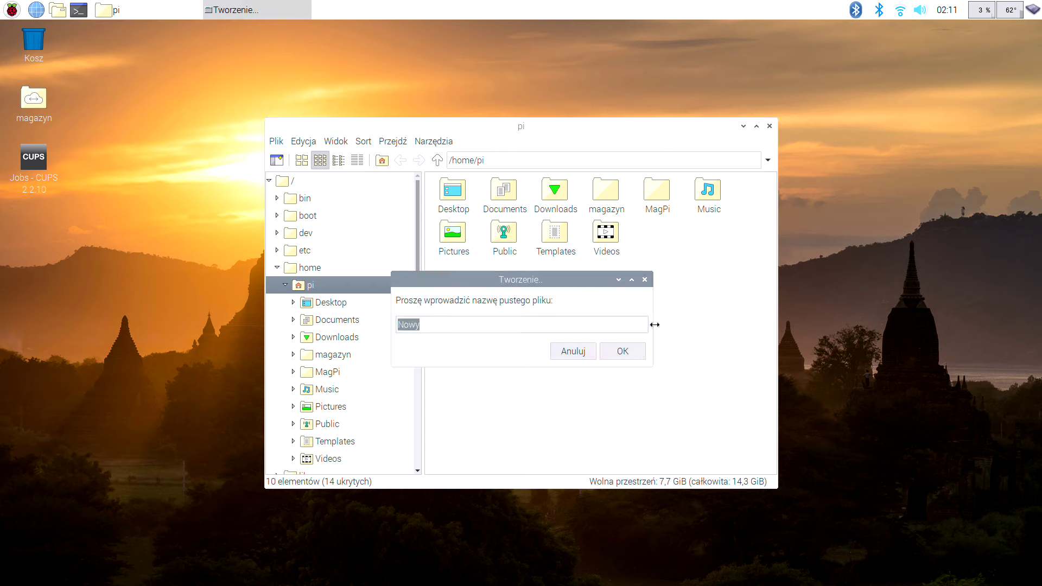
{"action": "type", "text": "test 1.txt"}
{"action": "key", "text": "Return"}
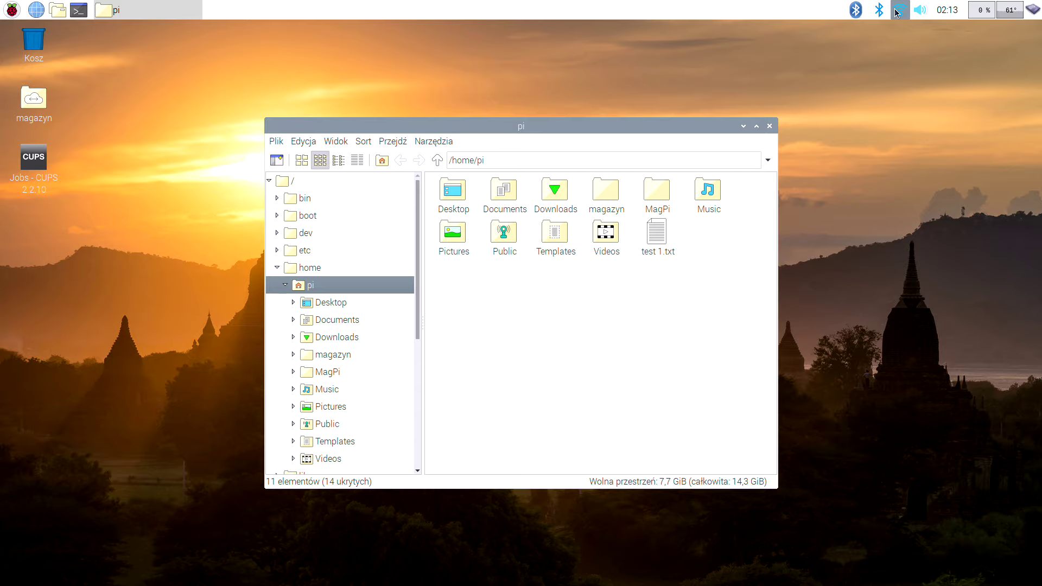
{"action": "mouse_move", "coordinate": [896, 12]}
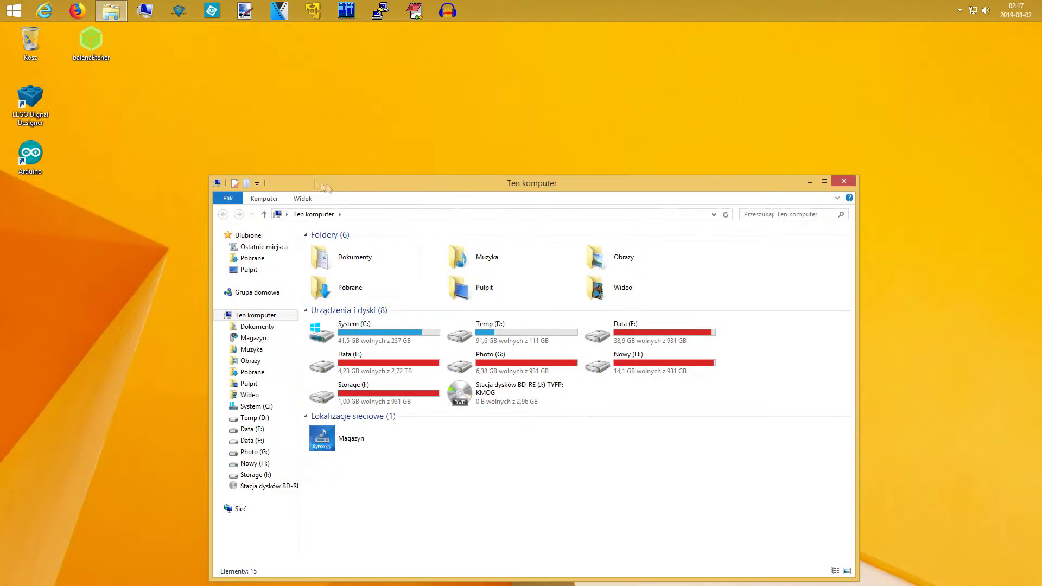
Connect to the \\192.168.0.118\pi share in Explorer and log in with the Samba credentials
{"action": "left_click", "coordinate": [358, 214]}
{"action": "type", "text": "\\1"}
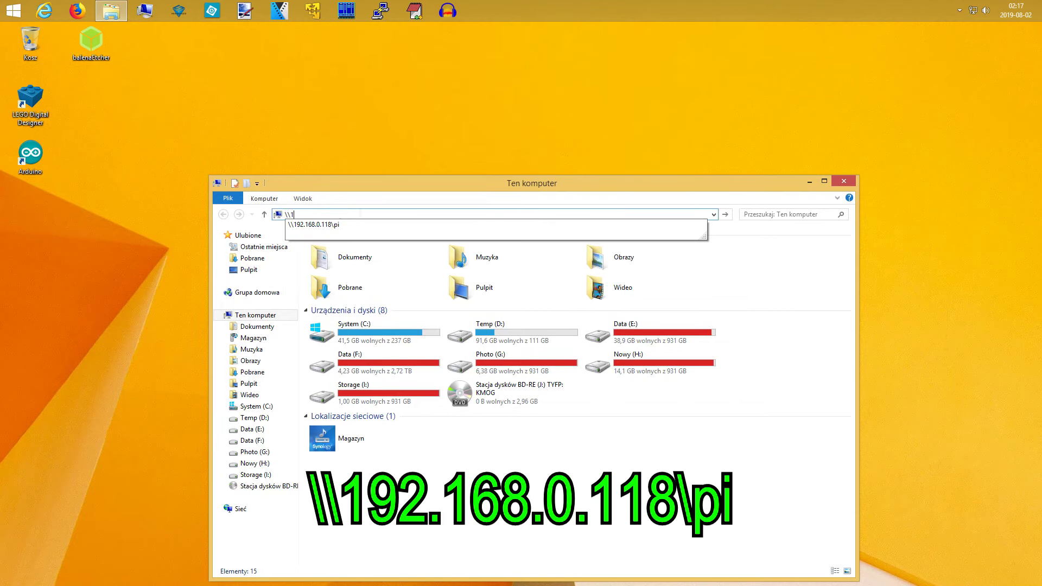
{"action": "type", "text": "92.168.0.118\\pi"}
{"action": "key", "text": "Return"}
{"action": "type", "text": "pir"}
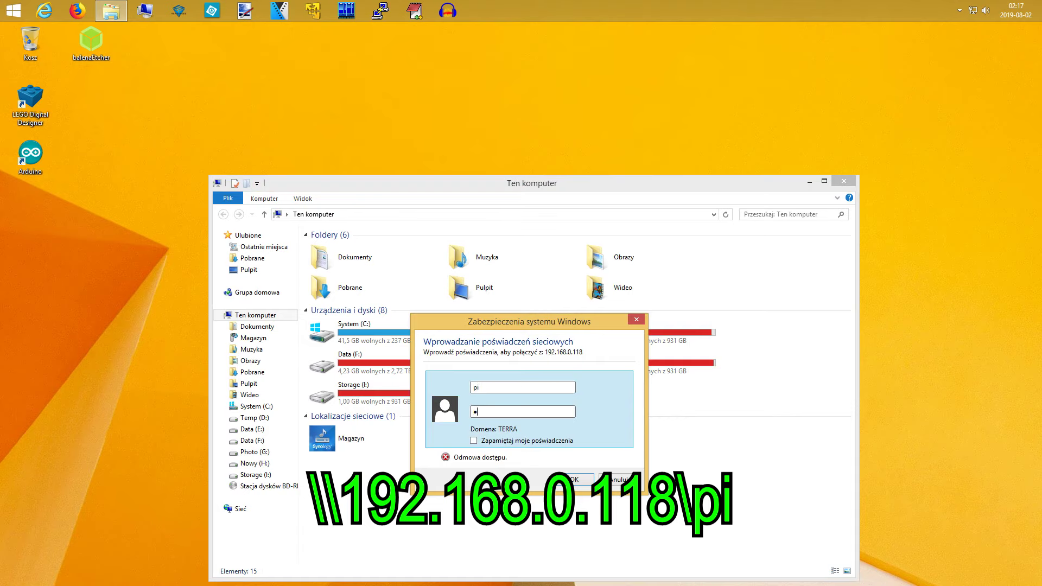
{"action": "type", "text": "aspberry"}
{"action": "key", "text": "Return"}
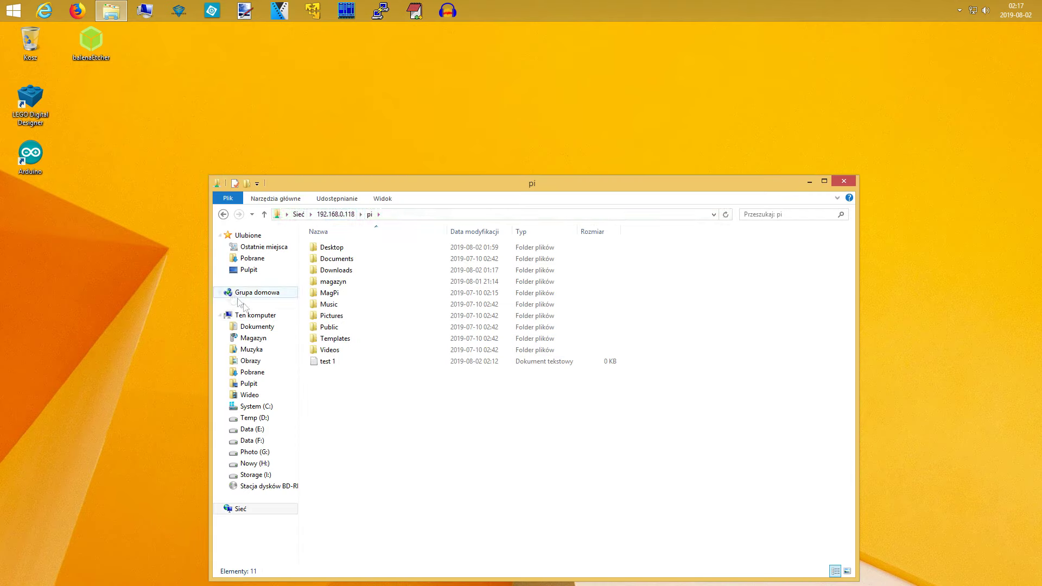
Create a new text document named 'test 2' in the shared pi folder
{"action": "right_click", "coordinate": [326, 379]}
{"action": "mouse_move", "coordinate": [395, 495]}
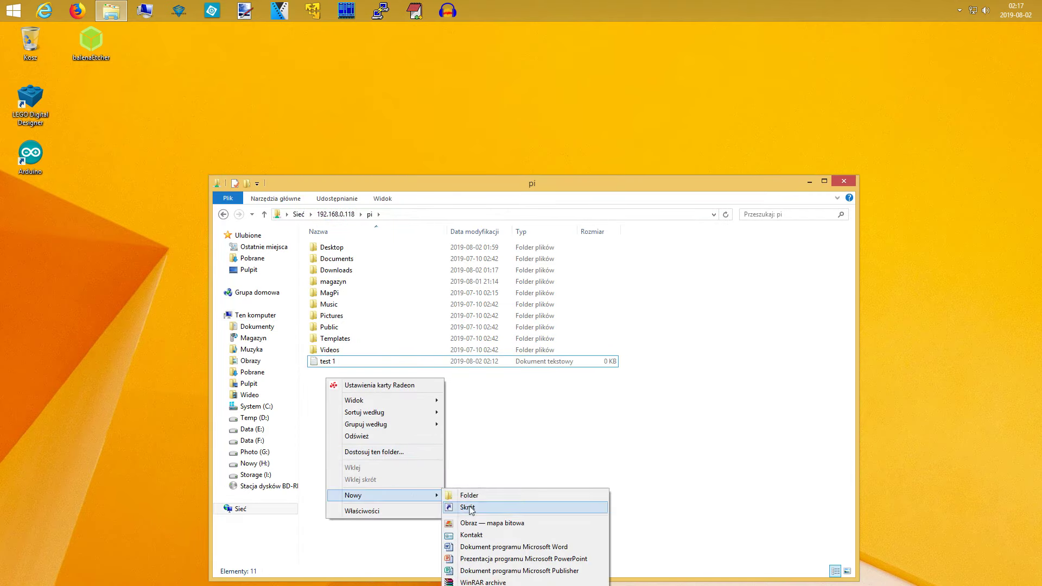
{"action": "left_click", "coordinate": [478, 581]}
{"action": "type", "text": "test"}
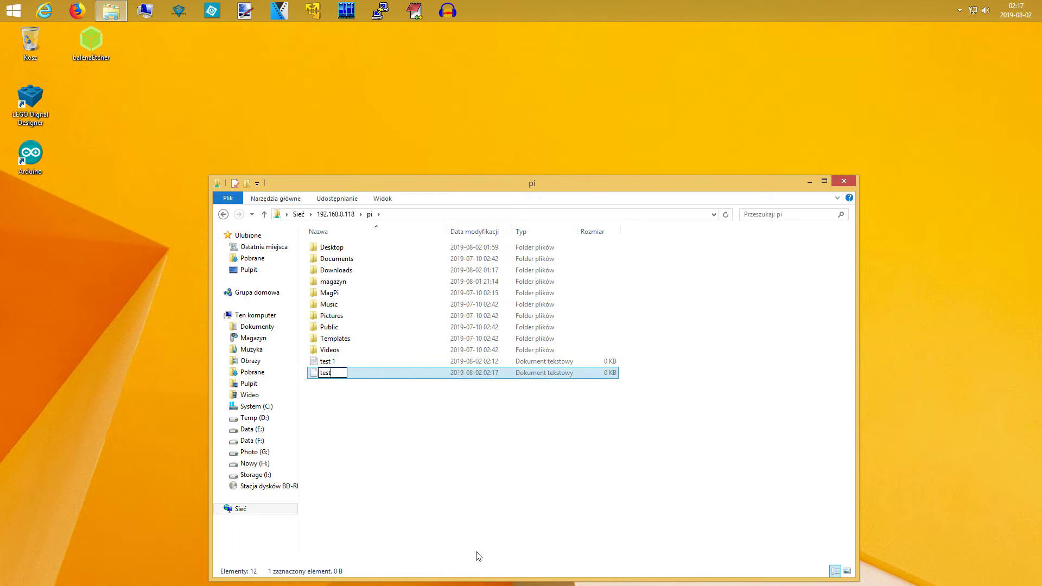
{"action": "type", "text": " 2"}
{"action": "key", "text": "Return"}
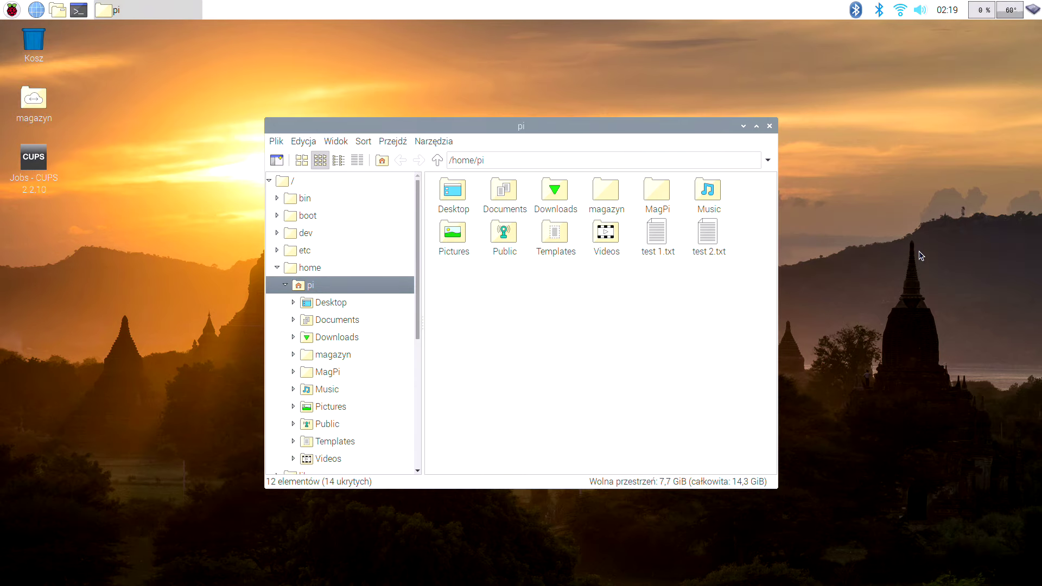
Move test 1.txt and test 2.txt from the home folder to the trash
{"action": "left_click_drag", "start_coordinate": [646, 279], "coordinate": [732, 231]}
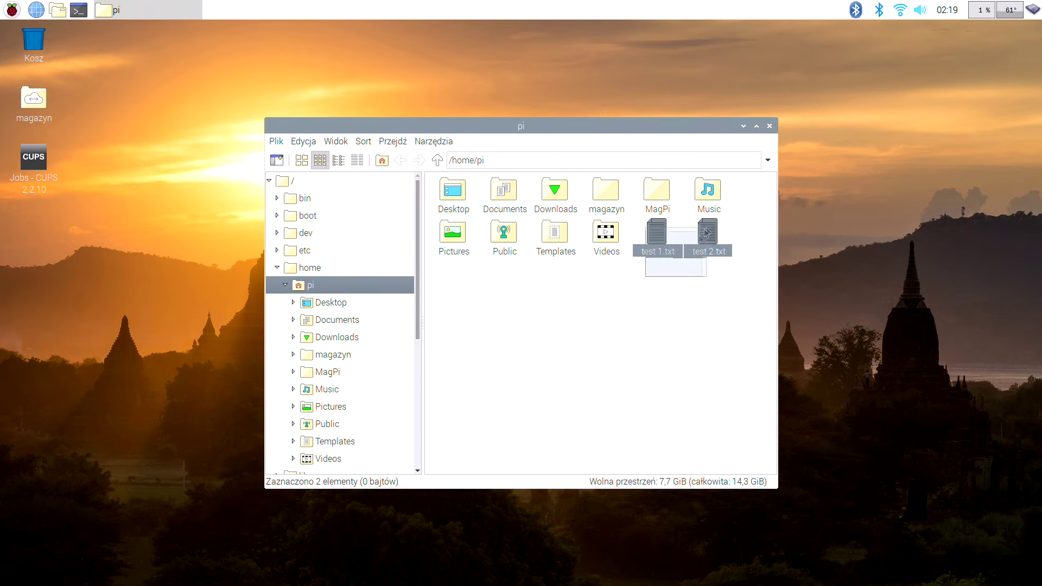
{"action": "left_click", "coordinate": [706, 293]}
{"action": "left_click_drag", "start_coordinate": [725, 275], "coordinate": [51, 56]}
{"action": "left_click", "coordinate": [597, 332]}
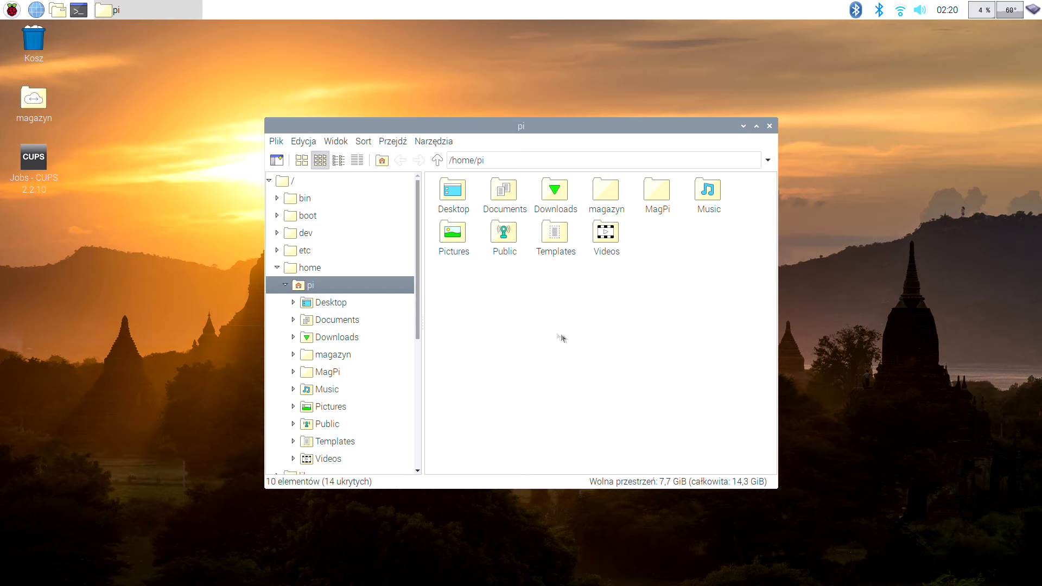
Empty the trash and close the file manager window
{"action": "right_click", "coordinate": [44, 48]}
{"action": "left_click", "coordinate": [60, 67]}
{"action": "left_click", "coordinate": [542, 328]}
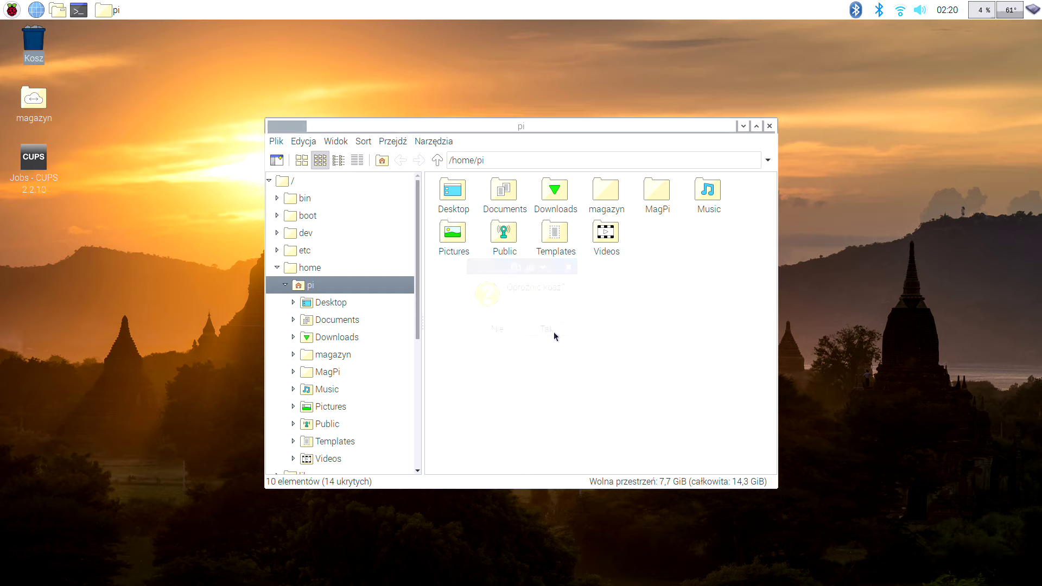
{"action": "left_click", "coordinate": [689, 241]}
{"action": "left_click", "coordinate": [770, 126]}
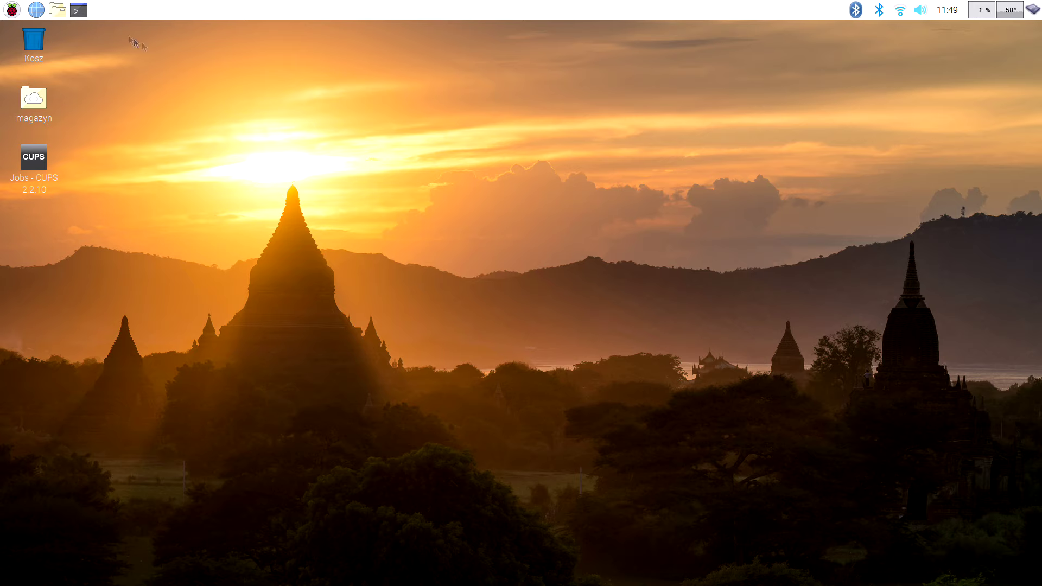
Run lsusb -v in a new maximized terminal and find the Wacom CTE-650 Bamboo Fun line
{"action": "left_click", "coordinate": [83, 14]}
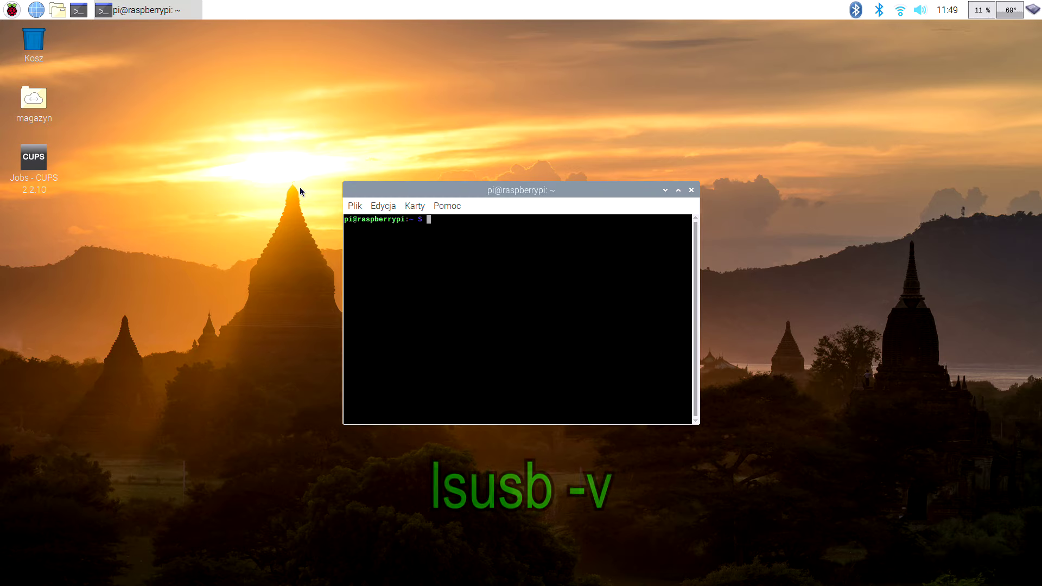
{"action": "type", "text": "lsusb -v"}
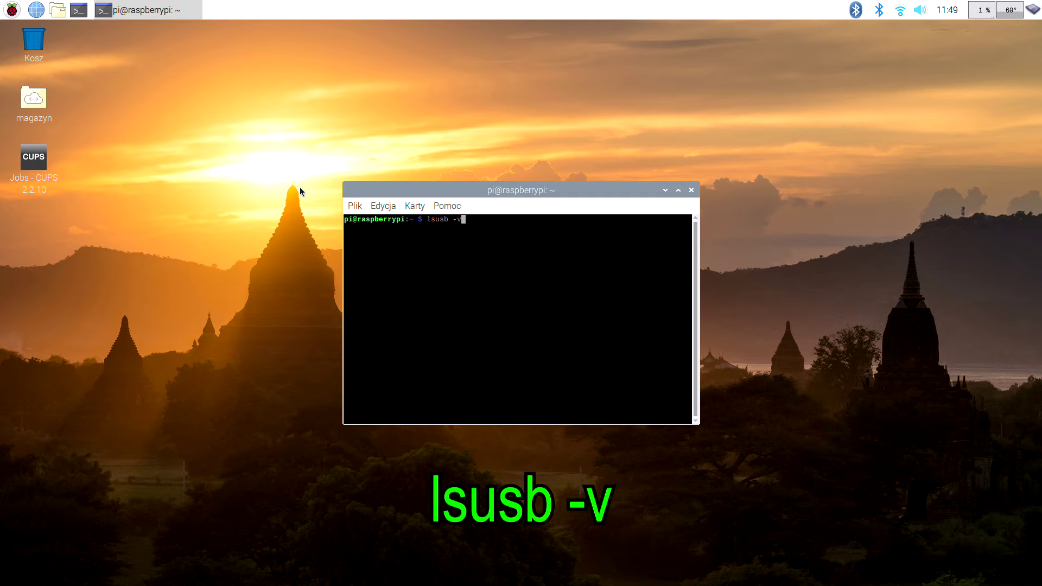
{"action": "key", "text": "Return"}
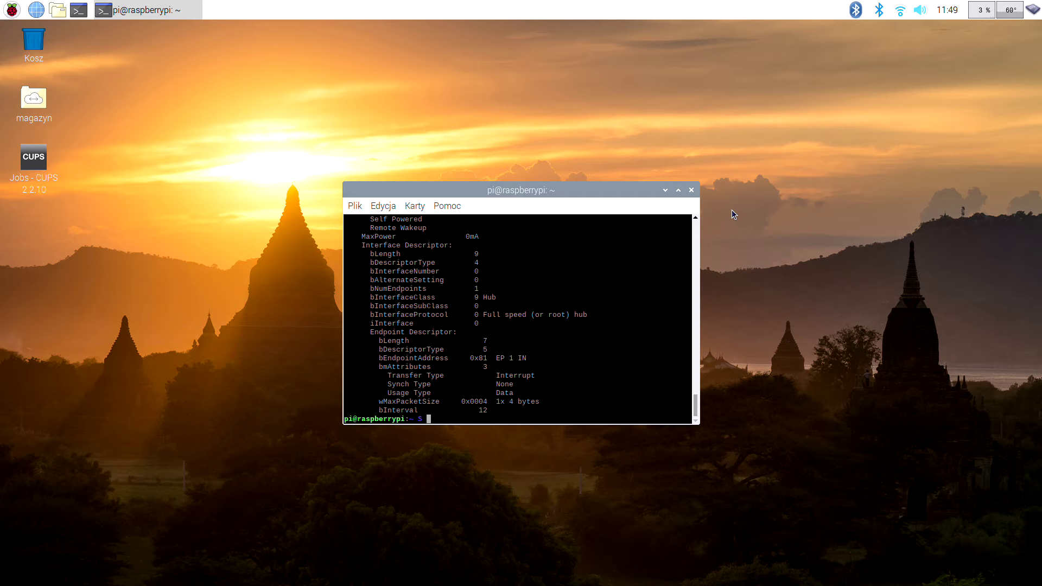
{"action": "left_click", "coordinate": [677, 191]}
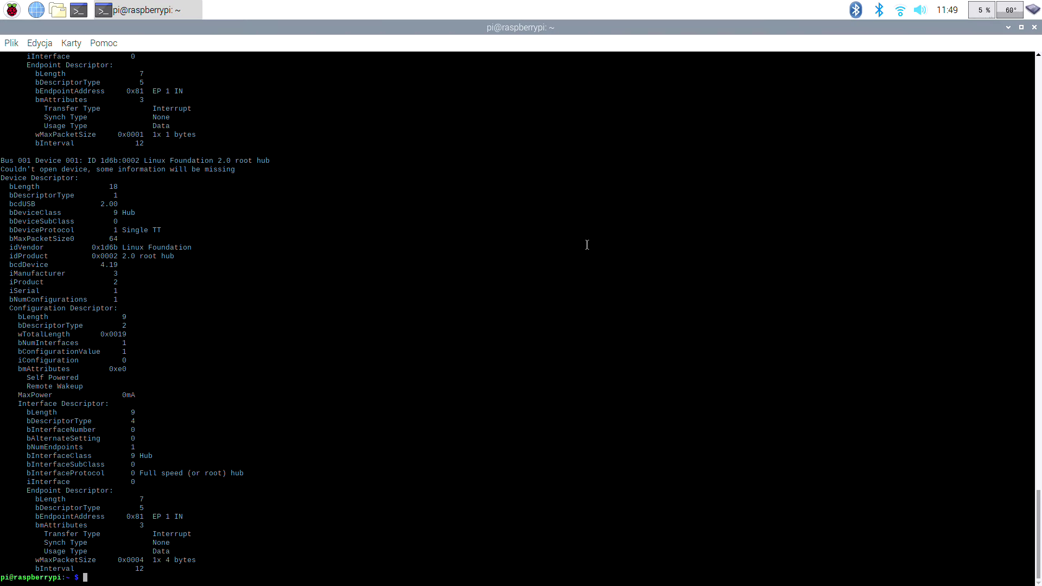
{"action": "scroll", "coordinate": [398, 354], "scroll_direction": "up", "scroll_amount": 5}
{"action": "scroll", "coordinate": [397, 356], "scroll_direction": "up", "scroll_amount": 10}
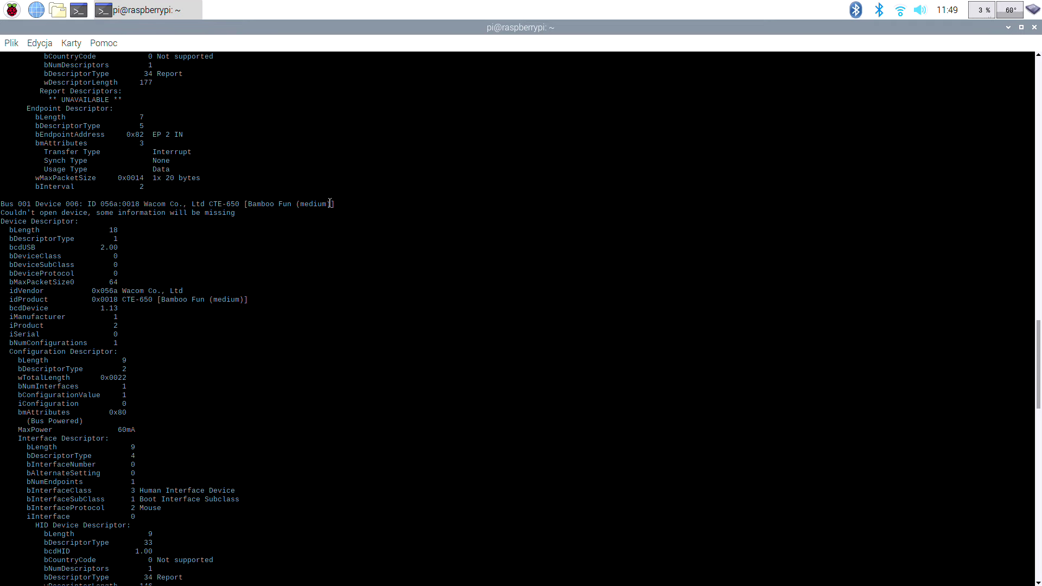
{"action": "triple_click", "coordinate": [330, 204]}
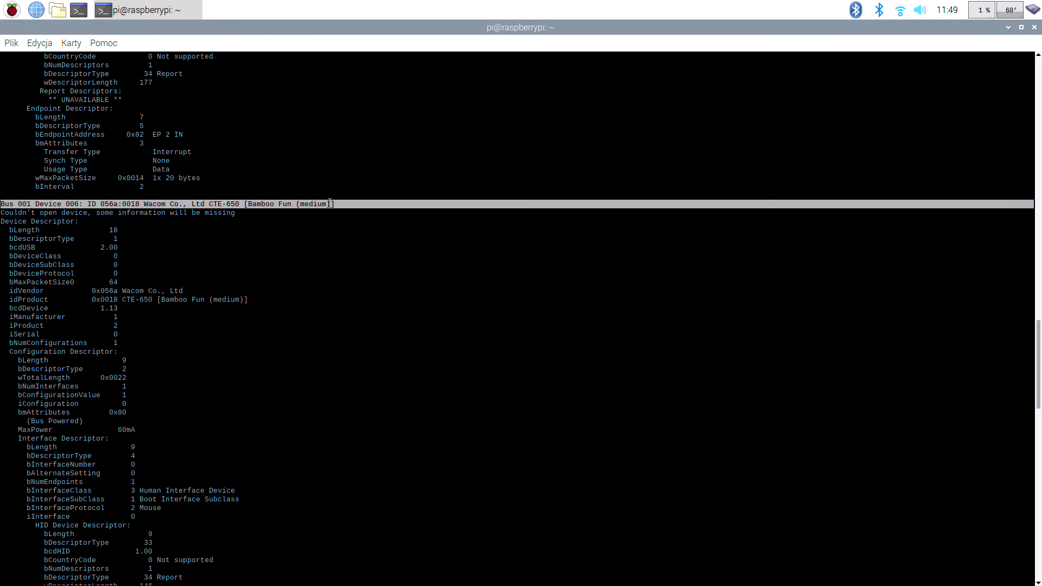
{"action": "left_click", "coordinate": [346, 226]}
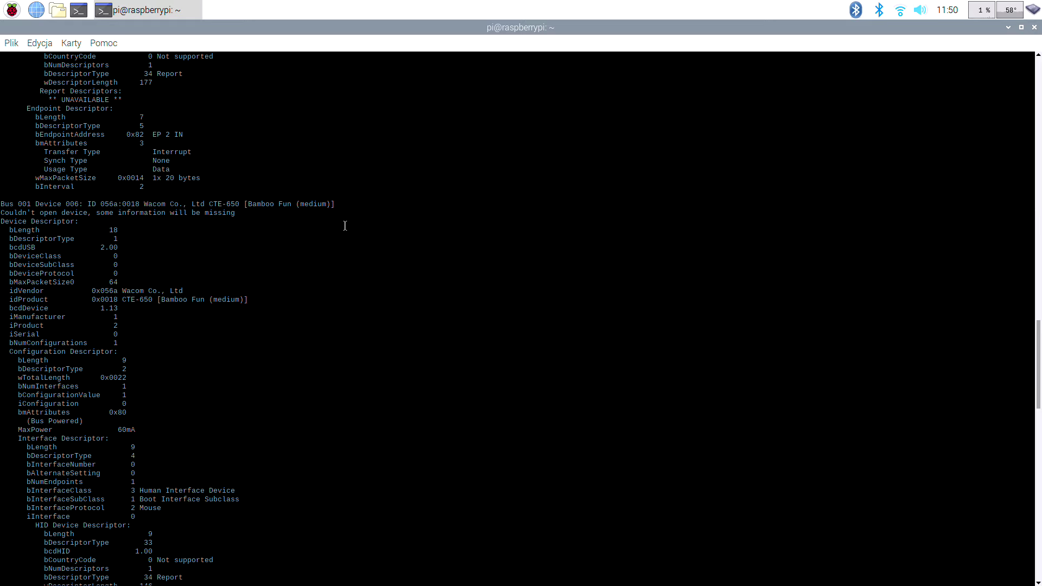
Install the xserver-xorg-input-wacom package via sudo apt-get, then minimize the terminal
{"action": "type", "text": "su"}
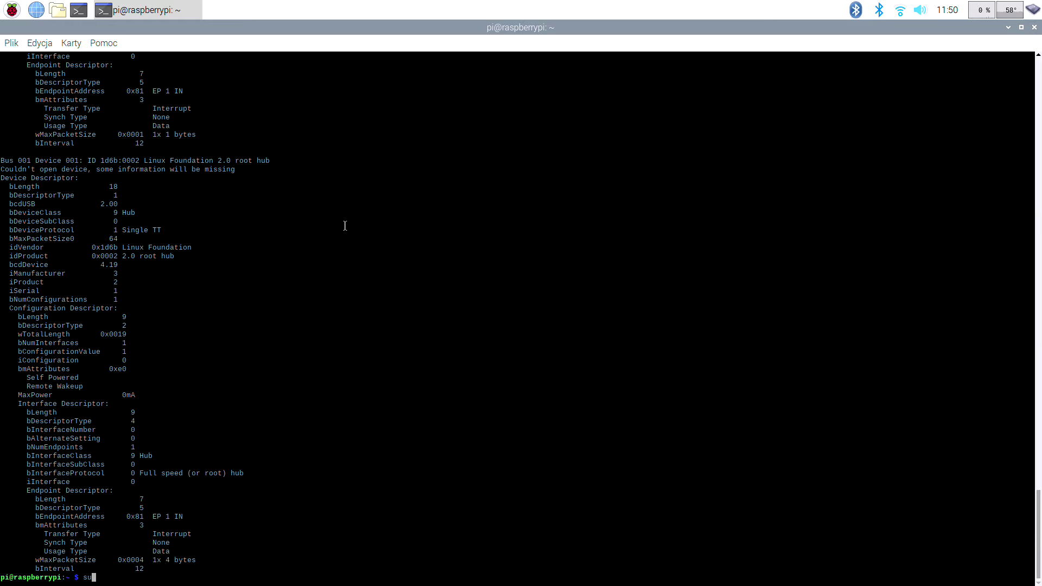
{"action": "type", "text": "do apt-get"}
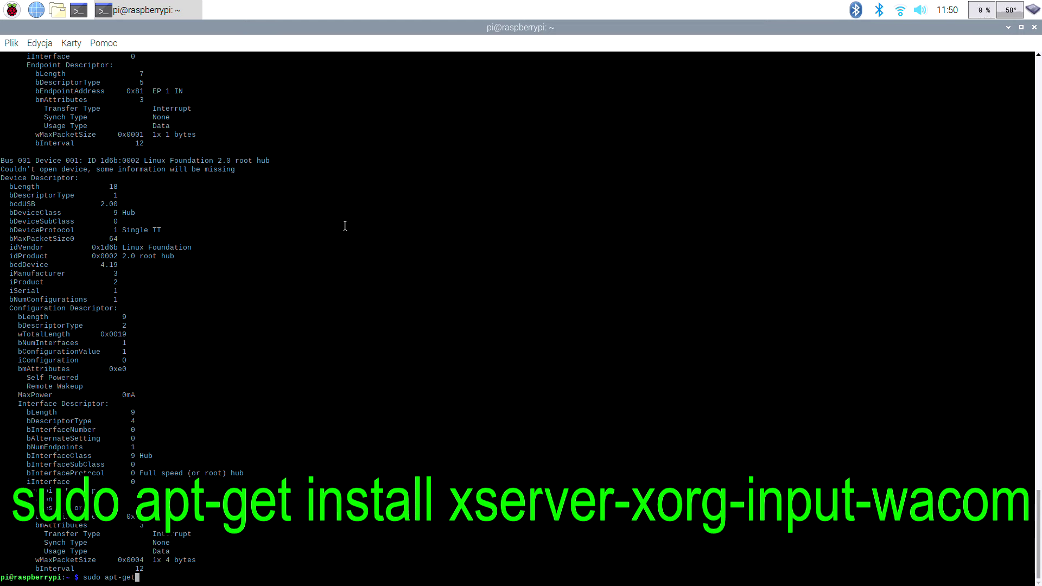
{"action": "type", "text": " install xserver-"}
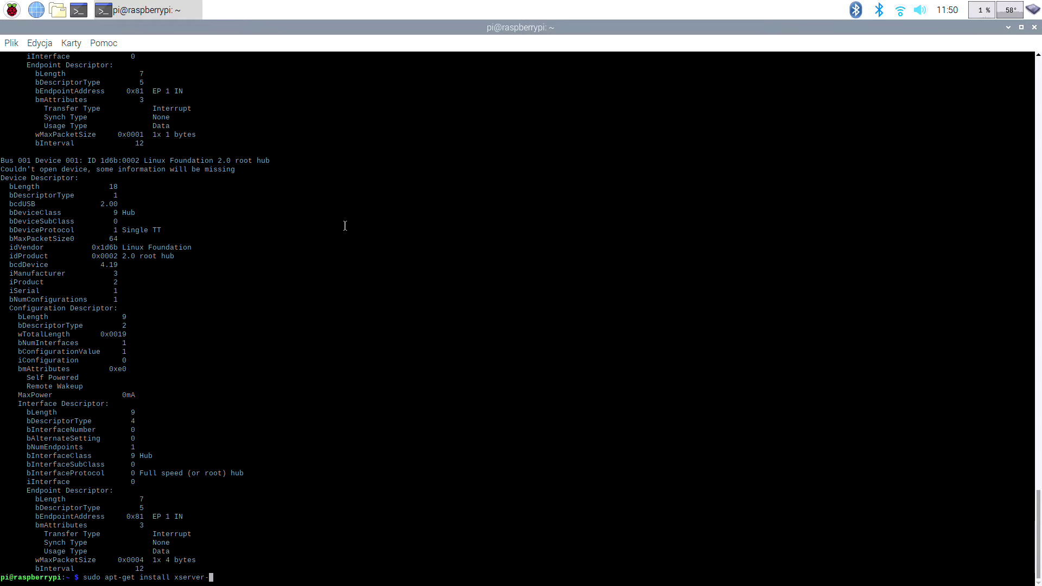
{"action": "type", "text": "xorg-input-wacom"}
{"action": "key", "text": "Return"}
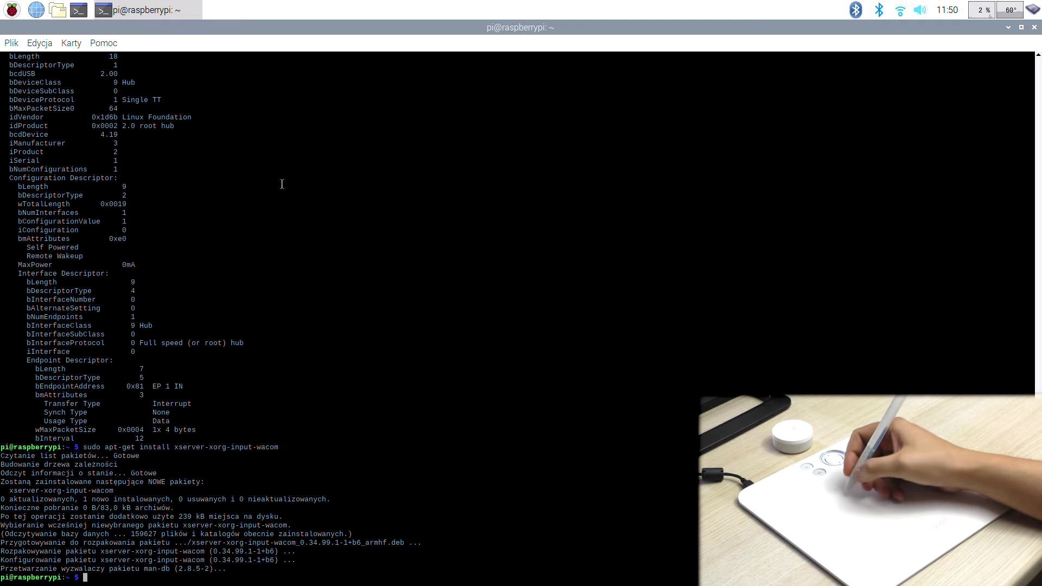
{"action": "left_click_drag", "start_coordinate": [184, 499], "coordinate": [304, 553]}
{"action": "left_click", "coordinate": [257, 429]}
{"action": "double_click", "coordinate": [264, 446]}
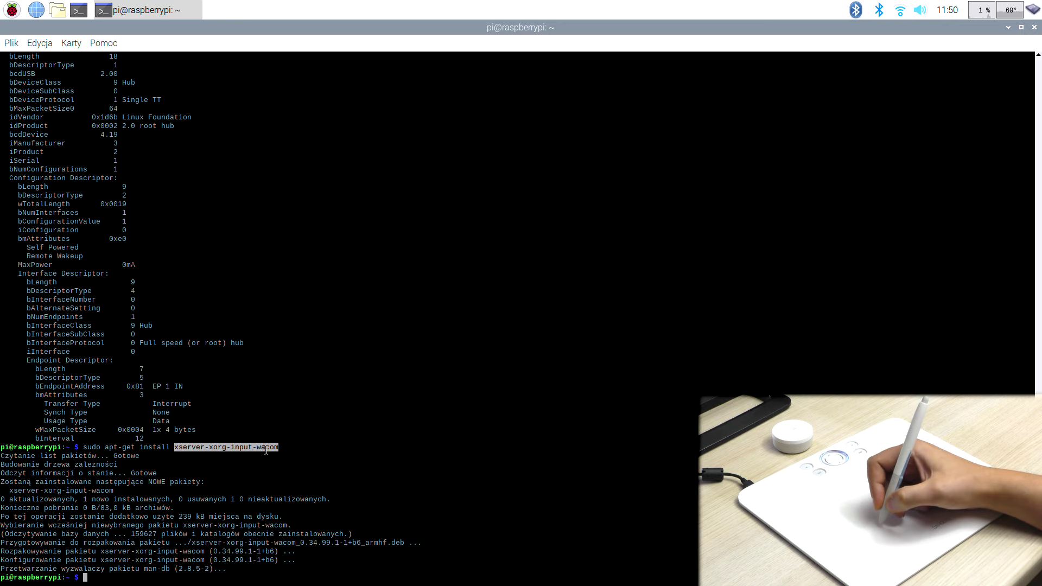
{"action": "left_click", "coordinate": [1008, 27]}
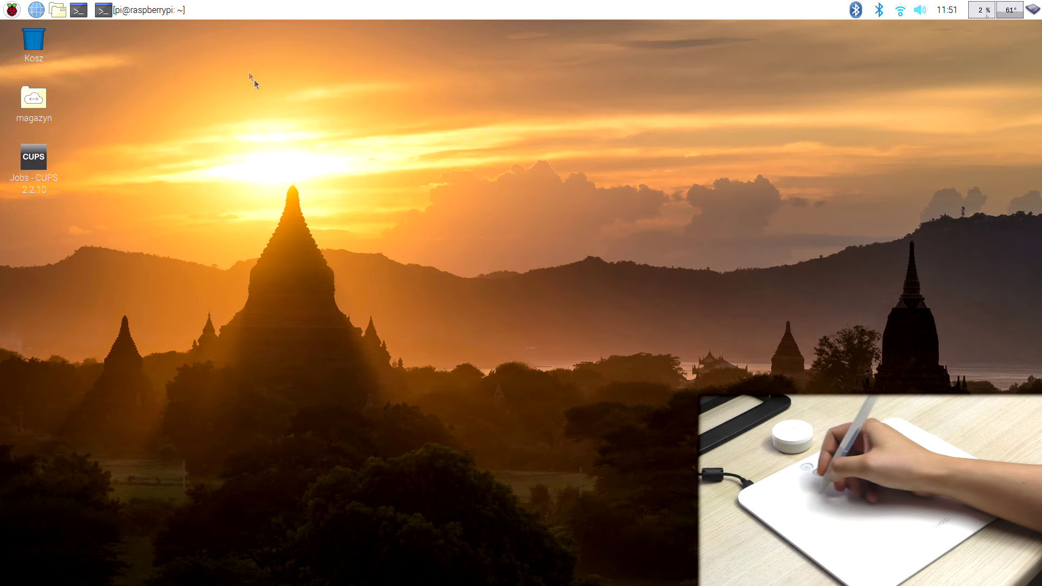
Restore the terminal, install mypaint via sudo apt-get answering 't', and close the terminal
{"action": "left_click", "coordinate": [156, 18]}
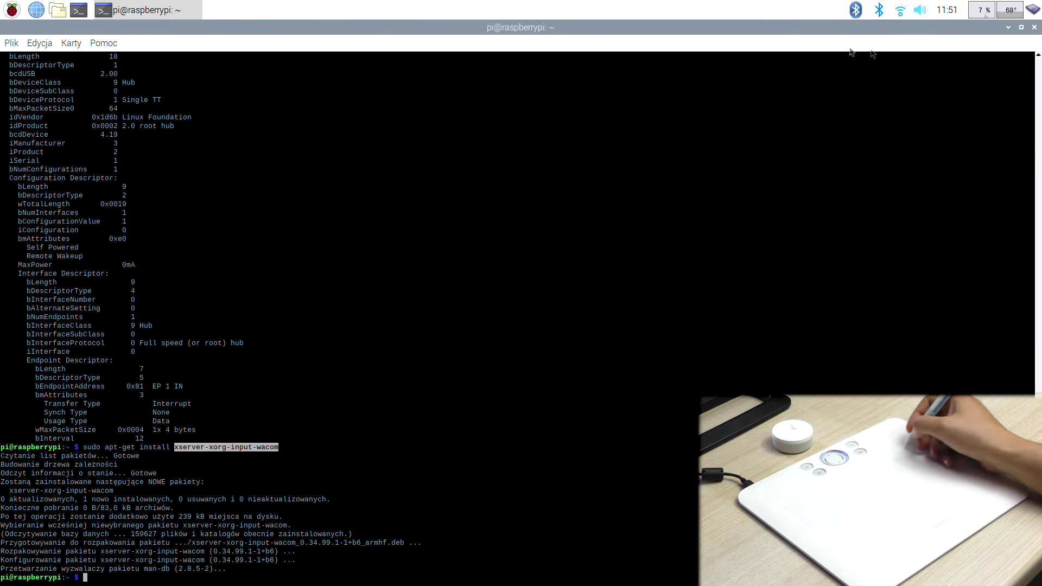
{"action": "left_click", "coordinate": [1020, 27]}
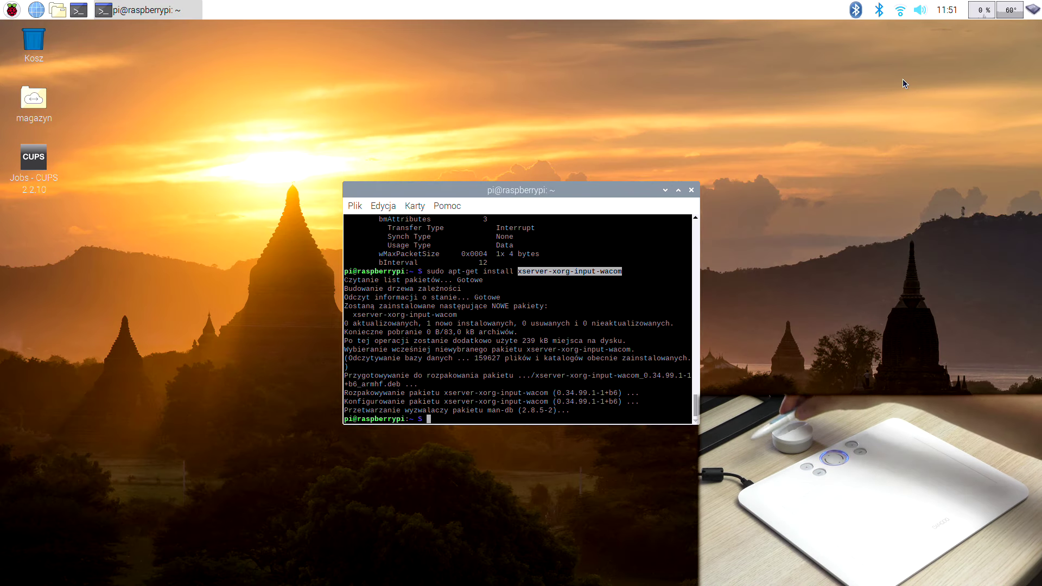
{"action": "type", "text": "su"}
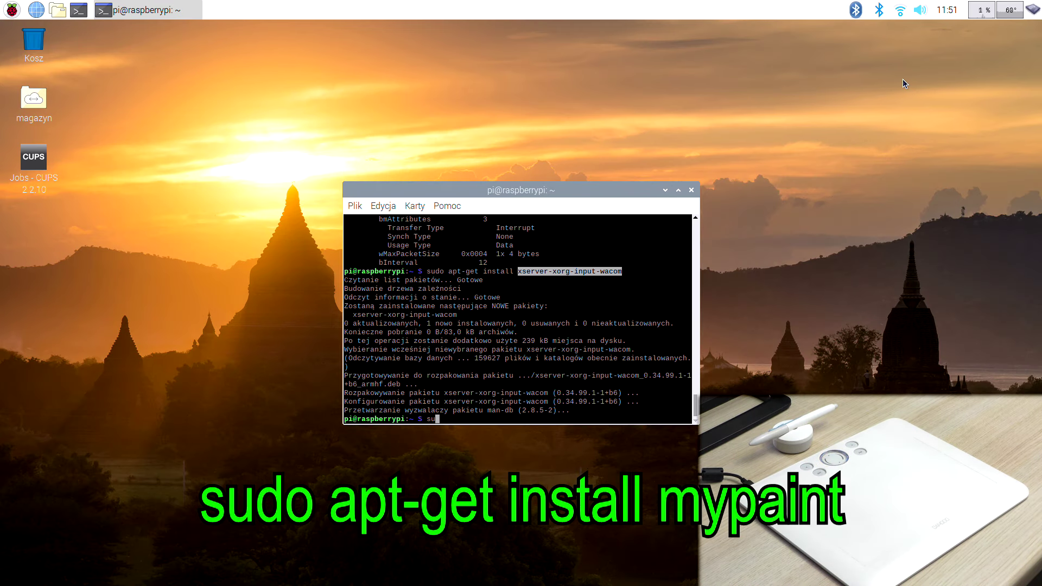
{"action": "type", "text": "do apt-get install my"}
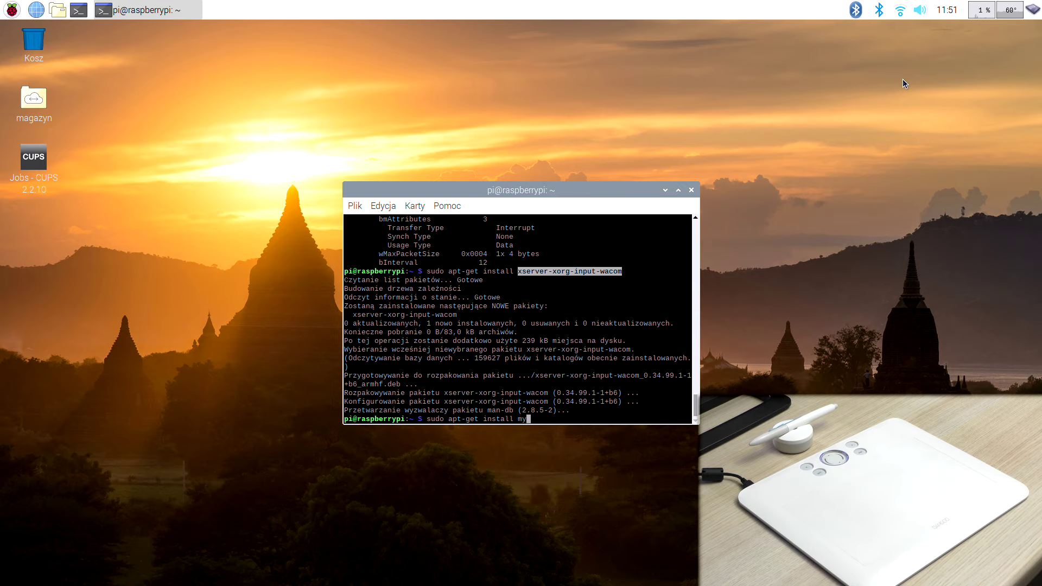
{"action": "type", "text": "paint"}
{"action": "key", "text": "Return"}
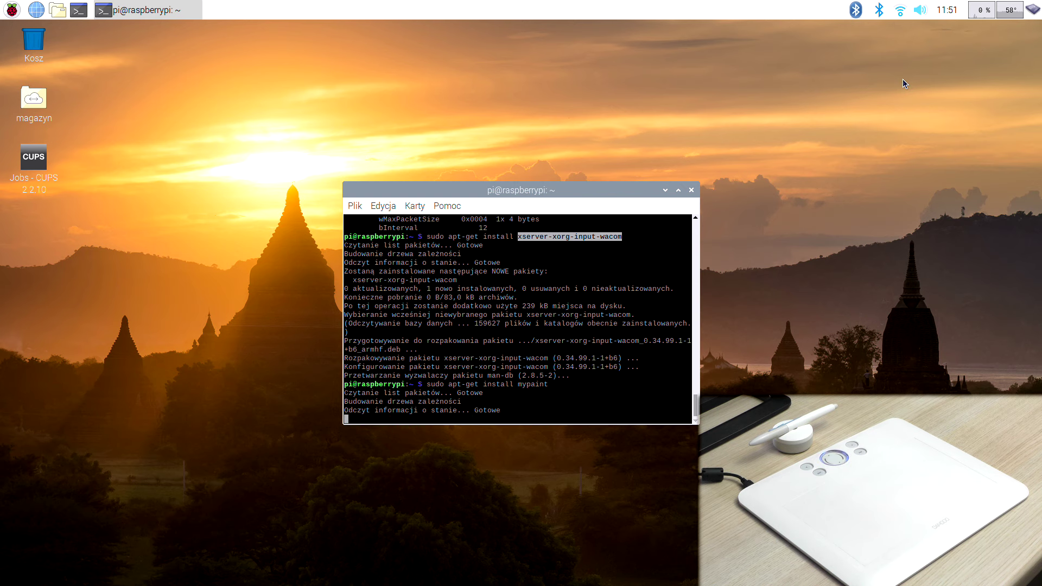
{"action": "type", "text": "t"}
{"action": "key", "text": "Return"}
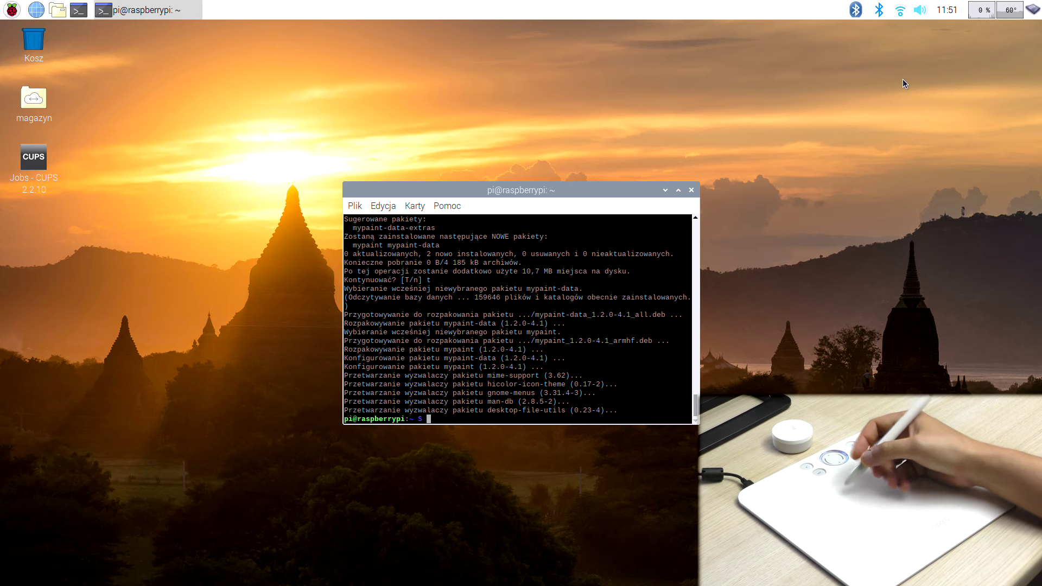
{"action": "left_click", "coordinate": [691, 191]}
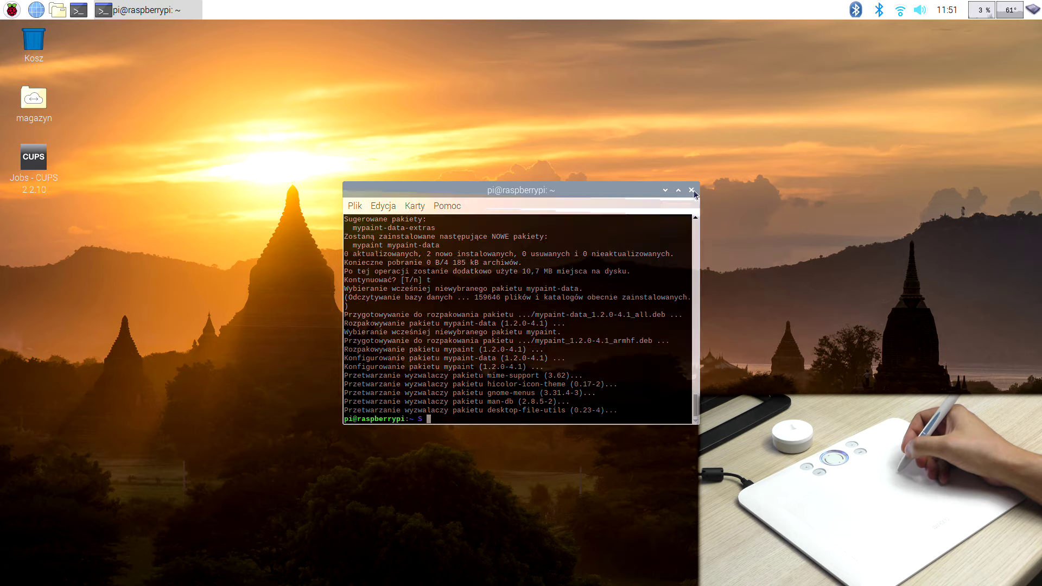
{"action": "left_click", "coordinate": [12, 10]}
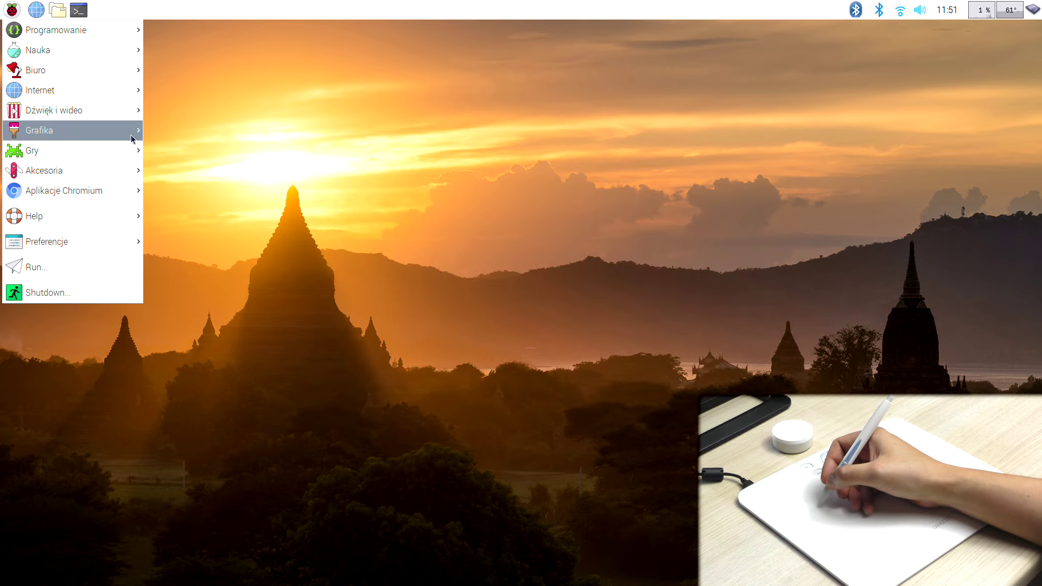
Launch MyPaint from Grafika, choose green, and paint three curved strokes
{"action": "mouse_move", "coordinate": [81, 130]}
{"action": "left_click", "coordinate": [179, 129]}
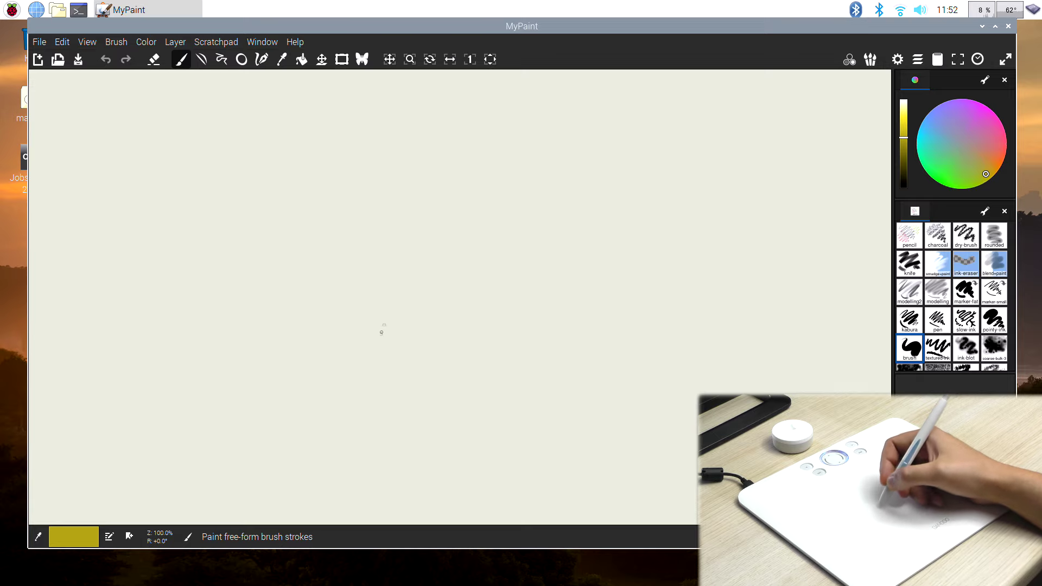
{"action": "left_click", "coordinate": [903, 168]}
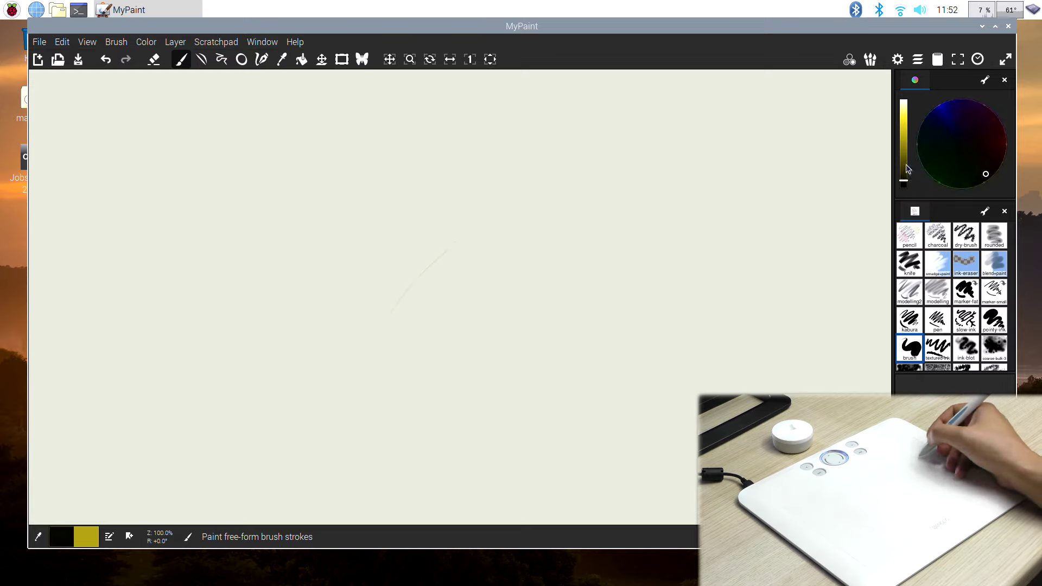
{"action": "left_click", "coordinate": [943, 176]}
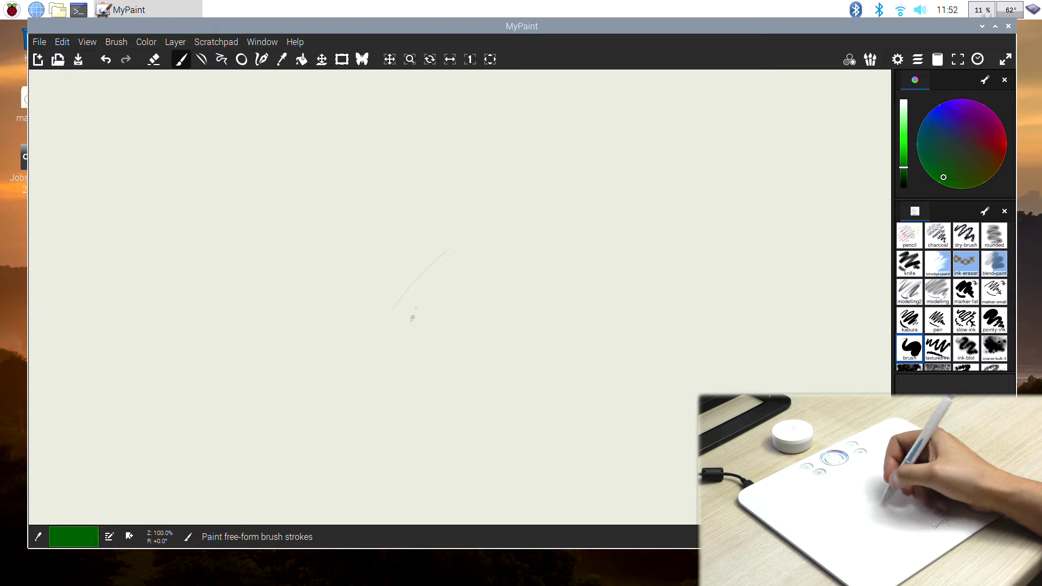
{"action": "left_click_drag", "start_coordinate": [452, 342], "coordinate": [555, 192]}
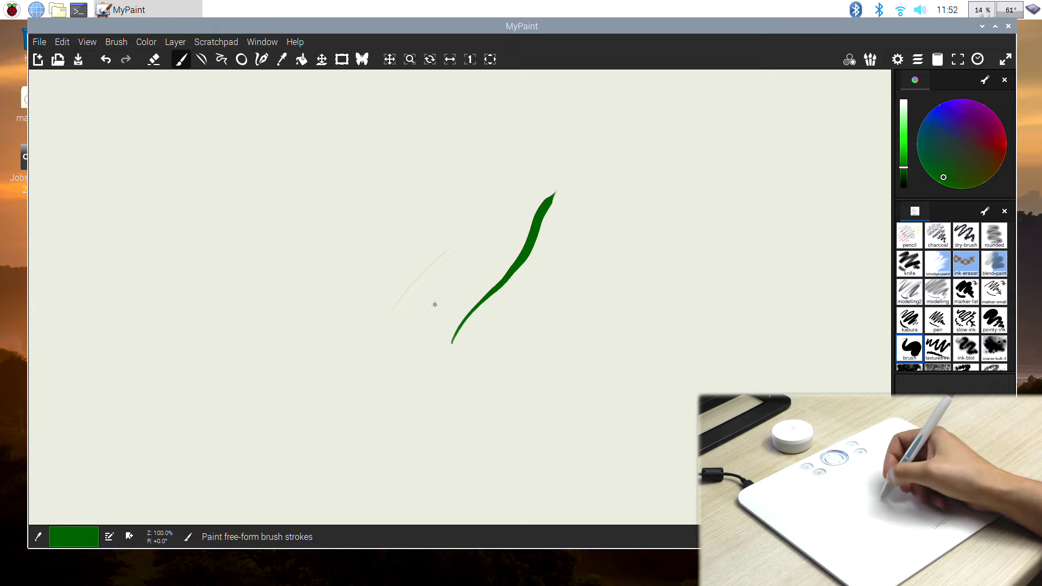
{"action": "left_click_drag", "start_coordinate": [441, 295], "coordinate": [588, 132]}
{"action": "mouse_move", "coordinate": [335, 361]}
{"action": "left_mouse_down"}
{"action": "mouse_move", "coordinate": [415, 230]}
{"action": "mouse_move", "coordinate": [473, 173]}
{"action": "left_mouse_up"}
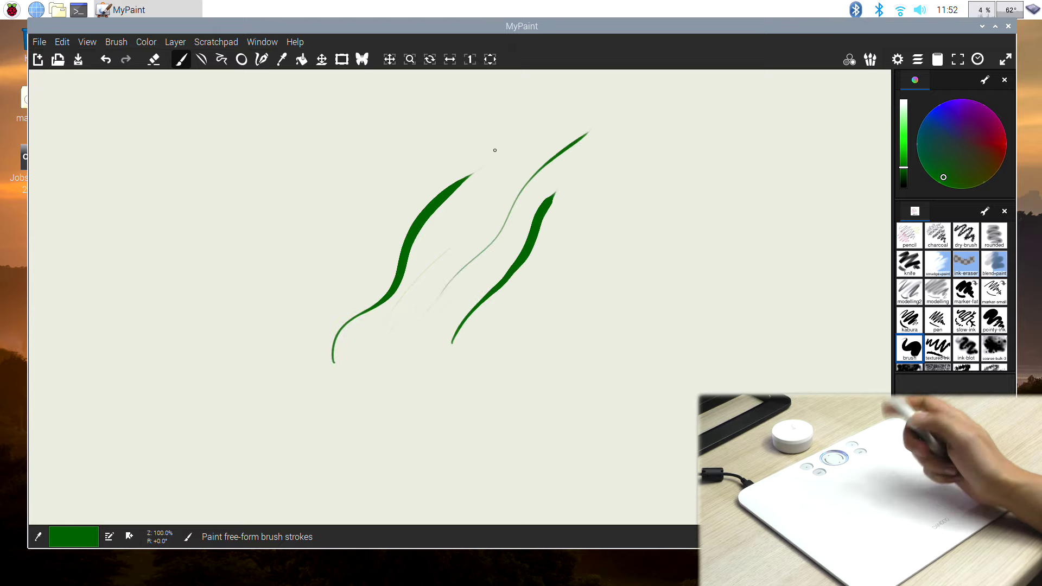
Erase and fade parts of the green strokes, then add a thin wavy line below
{"action": "key", "text": "e"}
{"action": "mouse_move", "coordinate": [407, 252]}
{"action": "left_mouse_down"}
{"action": "mouse_move", "coordinate": [472, 163]}
{"action": "mouse_move", "coordinate": [377, 280]}
{"action": "mouse_move", "coordinate": [370, 342]}
{"action": "left_mouse_up"}
{"action": "mouse_move", "coordinate": [453, 340]}
{"action": "left_mouse_down"}
{"action": "mouse_move", "coordinate": [532, 244]}
{"action": "mouse_move", "coordinate": [539, 204]}
{"action": "mouse_move", "coordinate": [516, 251]}
{"action": "mouse_move", "coordinate": [447, 318]}
{"action": "left_mouse_up"}
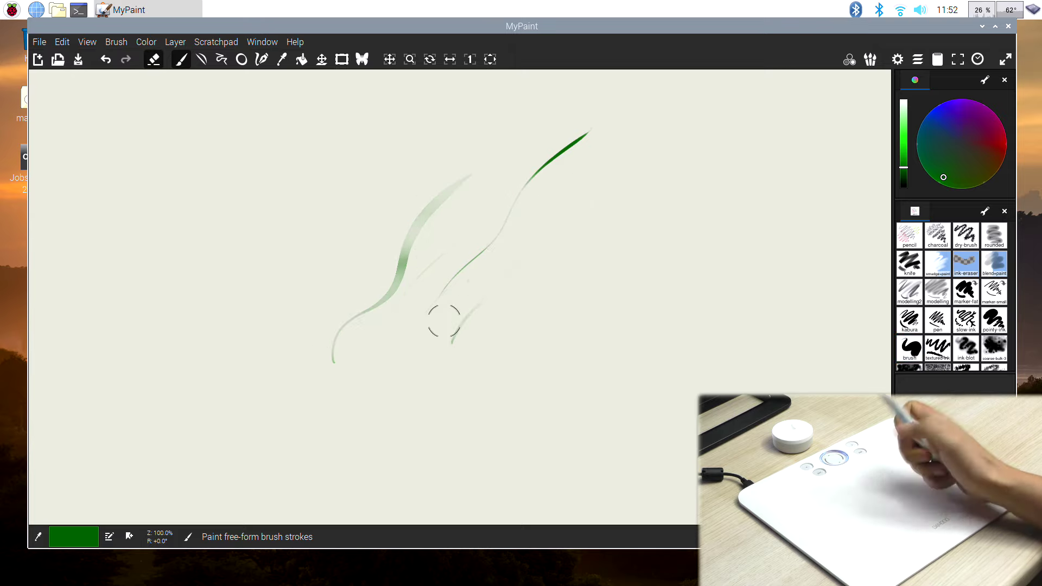
{"action": "left_click", "coordinate": [910, 347]}
{"action": "mouse_move", "coordinate": [378, 380]}
{"action": "left_mouse_down"}
{"action": "mouse_move", "coordinate": [401, 359]}
{"action": "mouse_move", "coordinate": [490, 342]}
{"action": "left_mouse_up"}
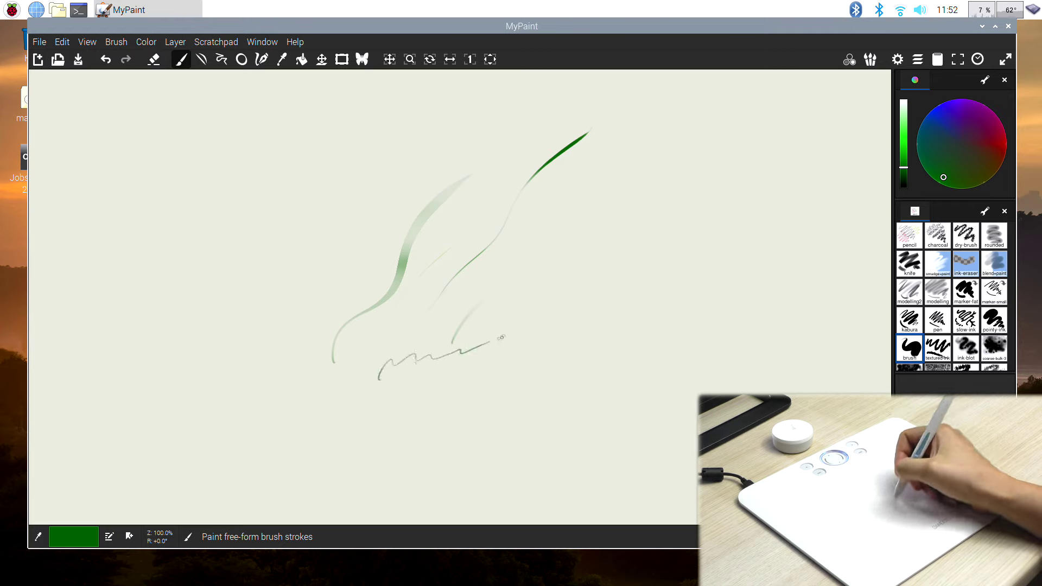
Handwrite 'Ala ma kota' in green beneath the strokes
{"action": "left_click_drag", "start_coordinate": [322, 468], "coordinate": [347, 462]}
{"action": "left_click_drag", "start_coordinate": [358, 422], "coordinate": [360, 465]}
{"action": "mouse_move", "coordinate": [382, 453]}
{"action": "left_mouse_down"}
{"action": "mouse_move", "coordinate": [394, 462]}
{"action": "mouse_move", "coordinate": [463, 439]}
{"action": "left_mouse_up"}
{"action": "left_click_drag", "start_coordinate": [473, 441], "coordinate": [477, 449]}
{"action": "mouse_move", "coordinate": [533, 409]}
{"action": "left_mouse_down"}
{"action": "mouse_move", "coordinate": [530, 438]}
{"action": "mouse_move", "coordinate": [560, 429]}
{"action": "left_mouse_up"}
{"action": "mouse_move", "coordinate": [579, 408]}
{"action": "left_mouse_down"}
{"action": "mouse_move", "coordinate": [574, 430]}
{"action": "mouse_move", "coordinate": [584, 420]}
{"action": "left_mouse_up"}
{"action": "left_click_drag", "start_coordinate": [596, 429], "coordinate": [596, 442]}
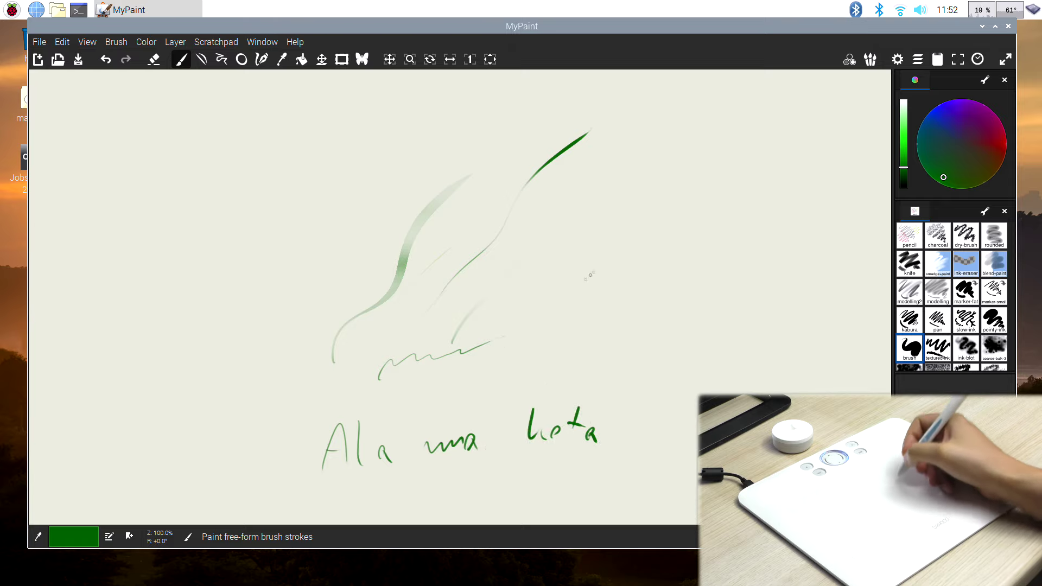
Draw a dark red cartoon bird with eyes, head, beak, body, wing and legs
{"action": "left_click", "coordinate": [998, 138]}
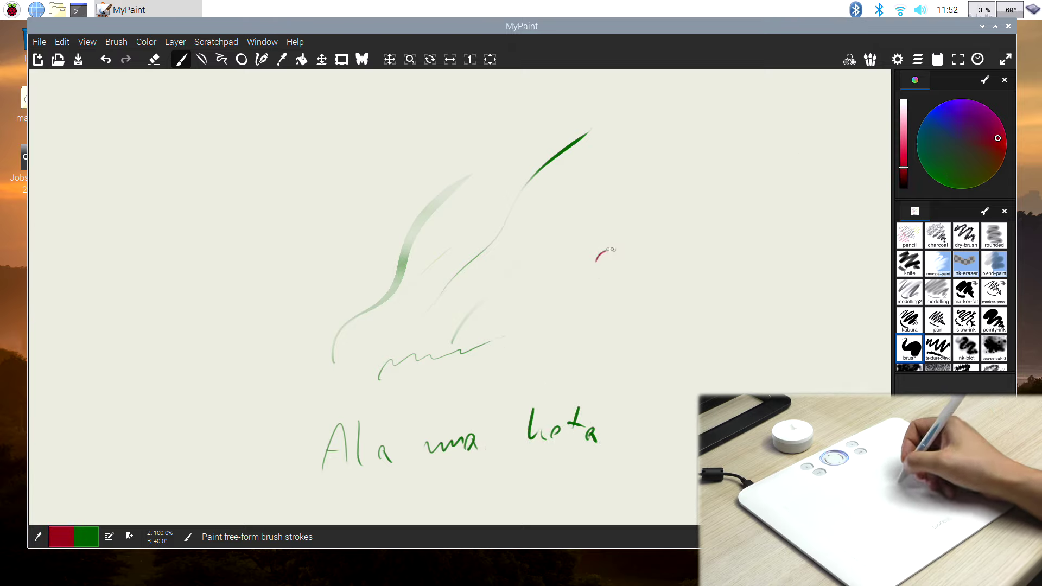
{"action": "left_click_drag", "start_coordinate": [610, 249], "coordinate": [608, 260]}
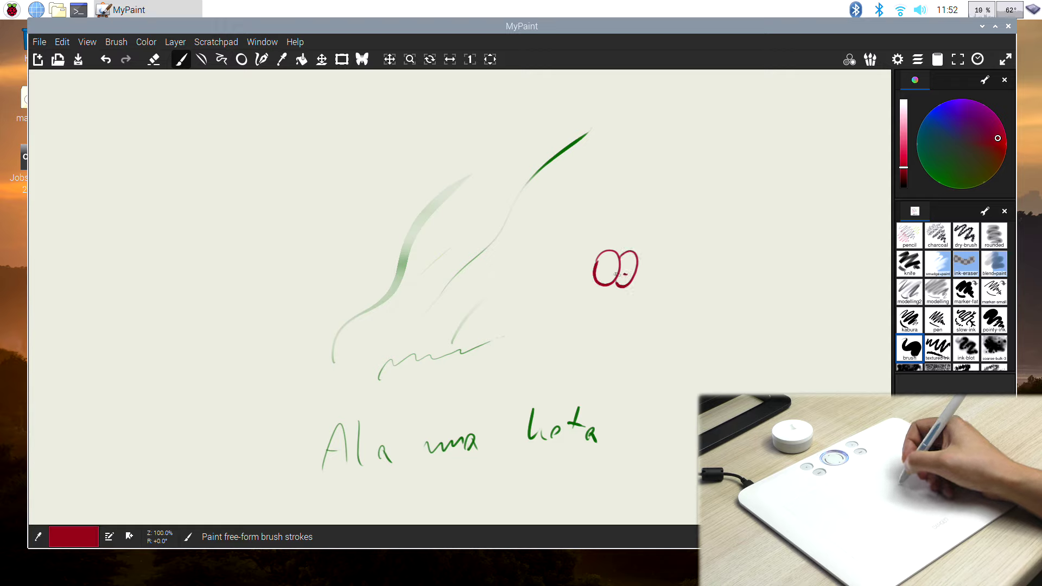
{"action": "mouse_move", "coordinate": [632, 251]}
{"action": "left_mouse_down"}
{"action": "mouse_move", "coordinate": [619, 231]}
{"action": "mouse_move", "coordinate": [530, 347]}
{"action": "mouse_move", "coordinate": [597, 357]}
{"action": "mouse_move", "coordinate": [687, 300]}
{"action": "mouse_move", "coordinate": [657, 292]}
{"action": "left_mouse_up"}
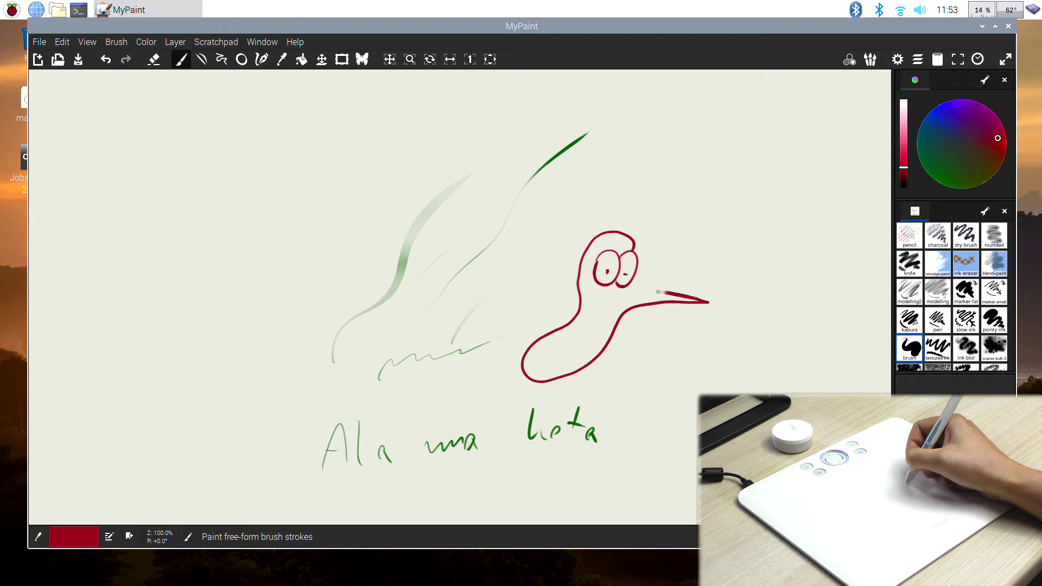
{"action": "mouse_move", "coordinate": [576, 283]}
{"action": "left_mouse_down"}
{"action": "mouse_move", "coordinate": [541, 282]}
{"action": "mouse_move", "coordinate": [558, 329]}
{"action": "mouse_move", "coordinate": [525, 345]}
{"action": "left_mouse_up"}
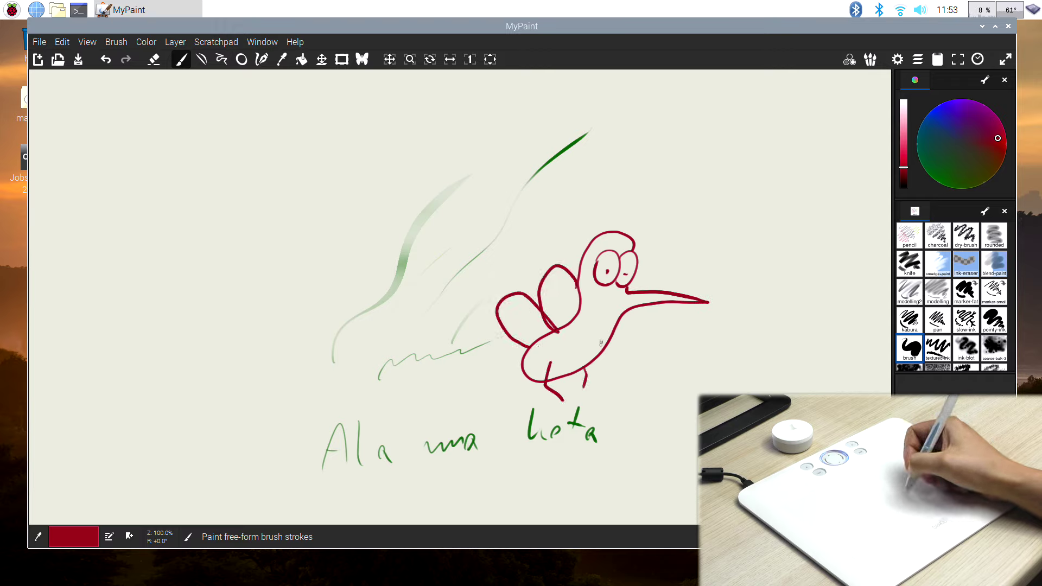
{"action": "mouse_move", "coordinate": [597, 329]}
{"action": "left_mouse_down"}
{"action": "mouse_move", "coordinate": [617, 376]}
{"action": "mouse_move", "coordinate": [634, 350]}
{"action": "left_mouse_up"}
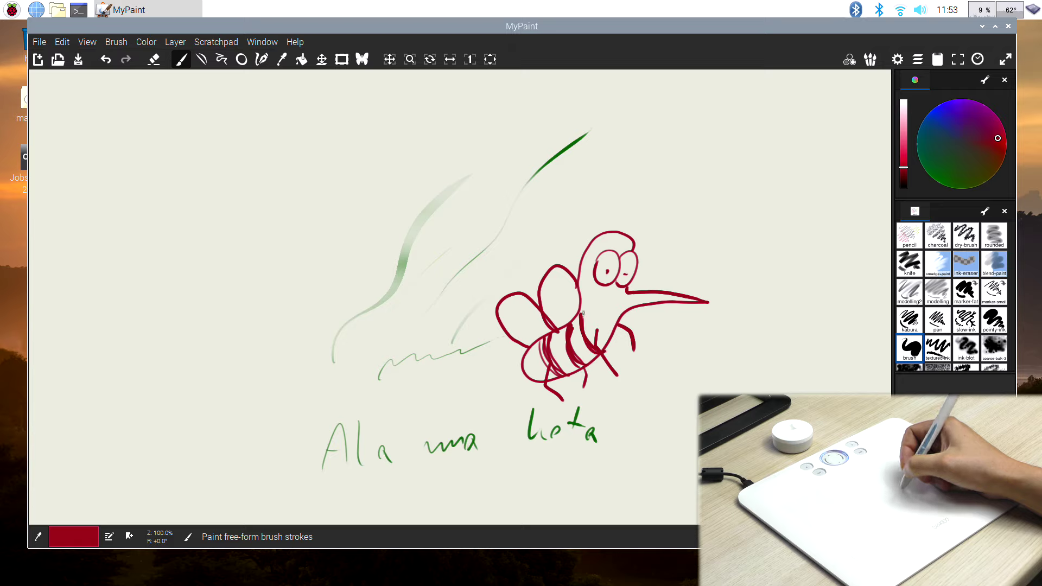
Erase the long green diagonal stroke, then select the charcoal brush with blue colour
{"action": "key", "text": "e"}
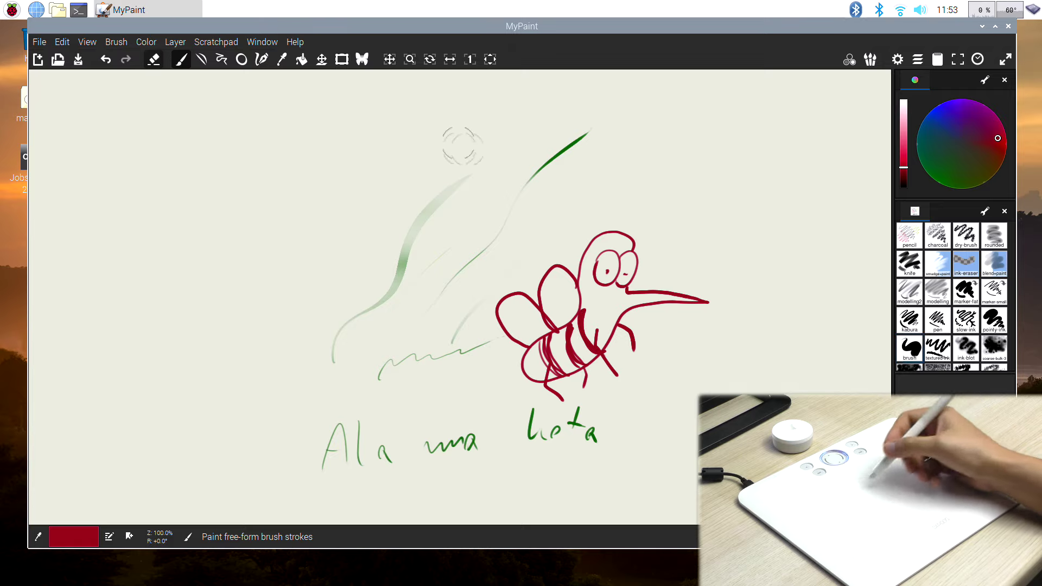
{"action": "mouse_move", "coordinate": [589, 127]}
{"action": "left_mouse_down"}
{"action": "mouse_move", "coordinate": [543, 157]}
{"action": "mouse_move", "coordinate": [462, 260]}
{"action": "mouse_move", "coordinate": [488, 244]}
{"action": "mouse_move", "coordinate": [581, 128]}
{"action": "left_mouse_up"}
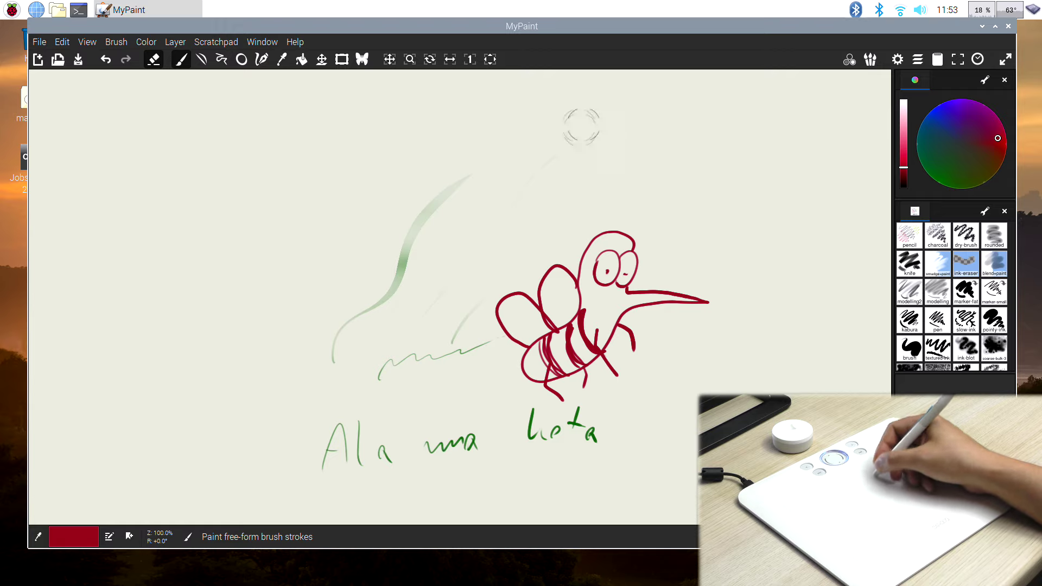
{"action": "key", "text": "e"}
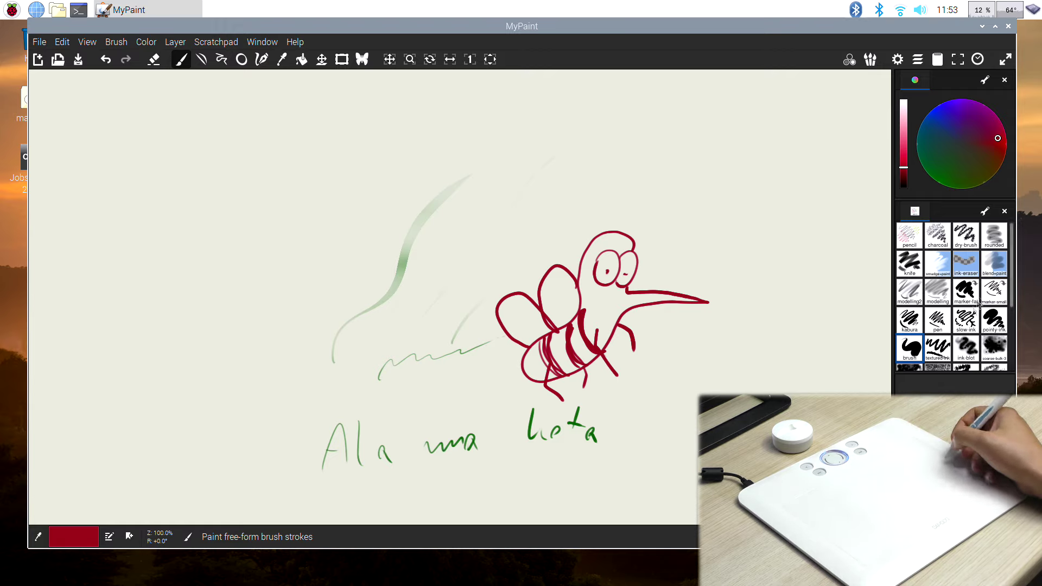
{"action": "left_click", "coordinate": [932, 241]}
{"action": "left_click", "coordinate": [939, 116]}
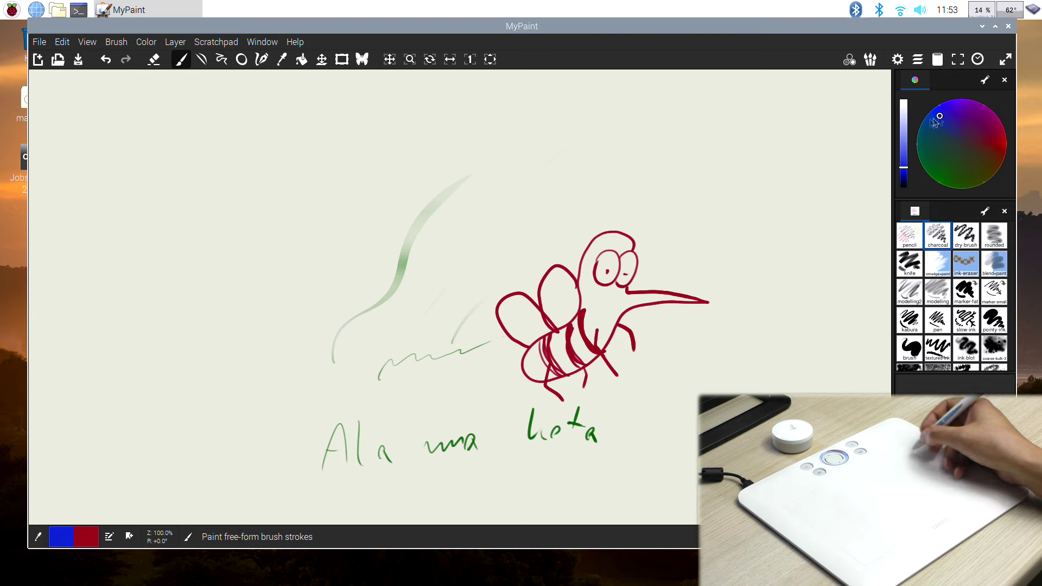